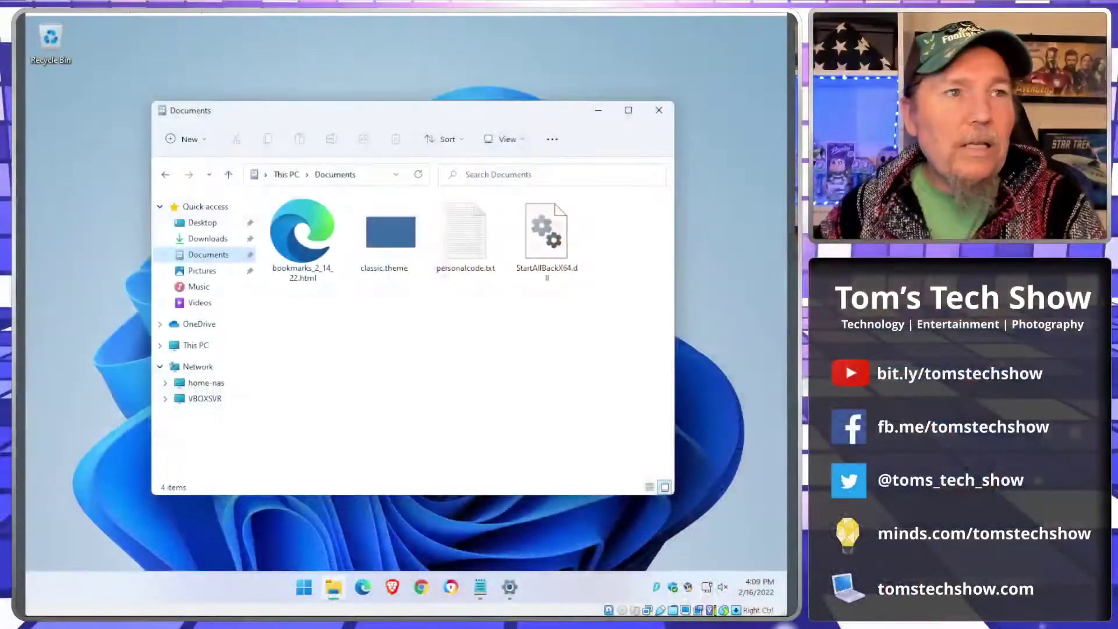
Step: Reveal the desktop and open This PC's About page in Settings through Properties
{"action": "left_click", "coordinate": [598, 111]}
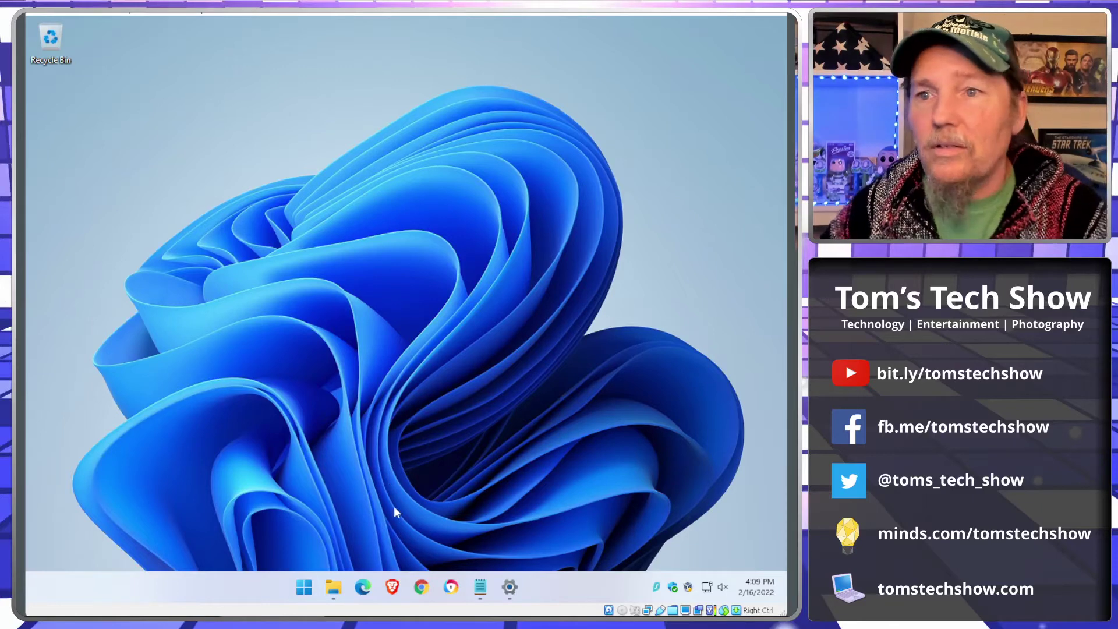
{"action": "left_click", "coordinate": [333, 586]}
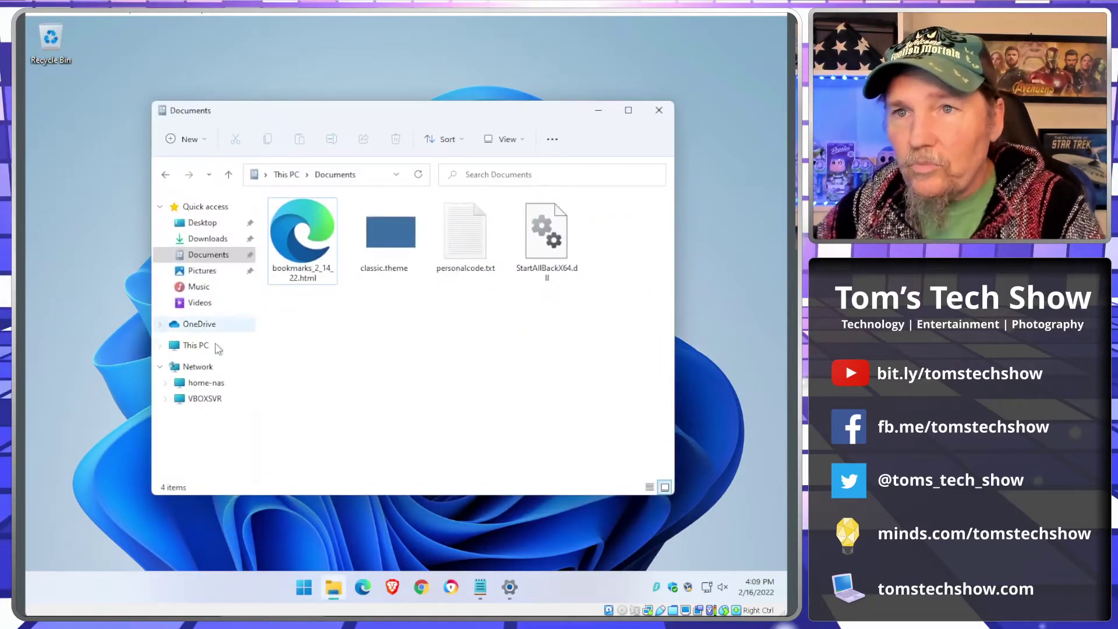
{"action": "right_click", "coordinate": [197, 348]}
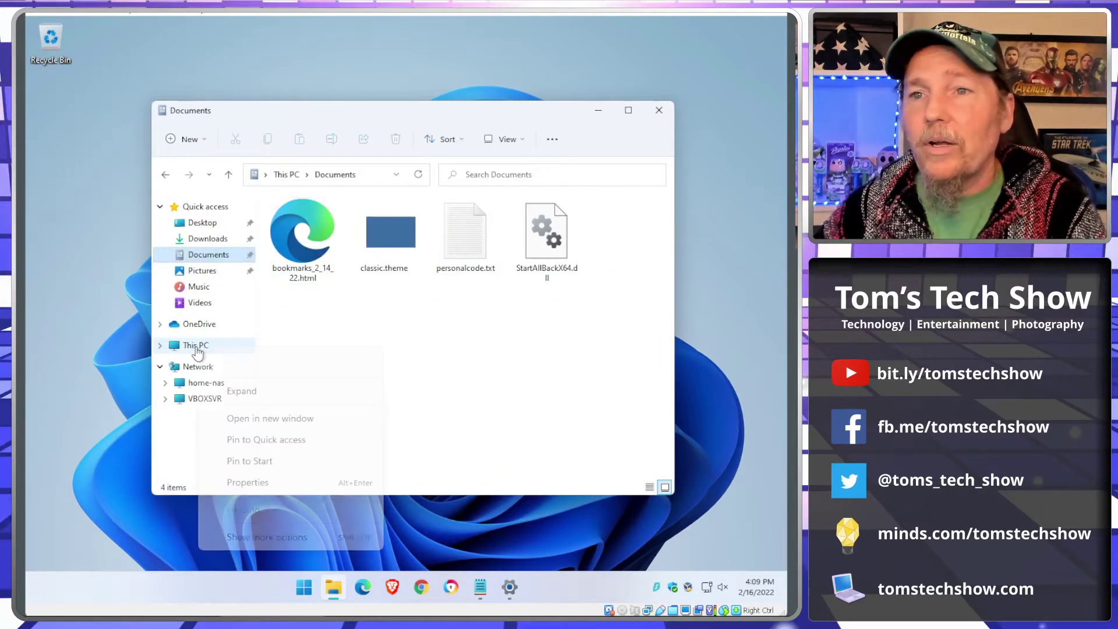
{"action": "left_click", "coordinate": [500, 587]}
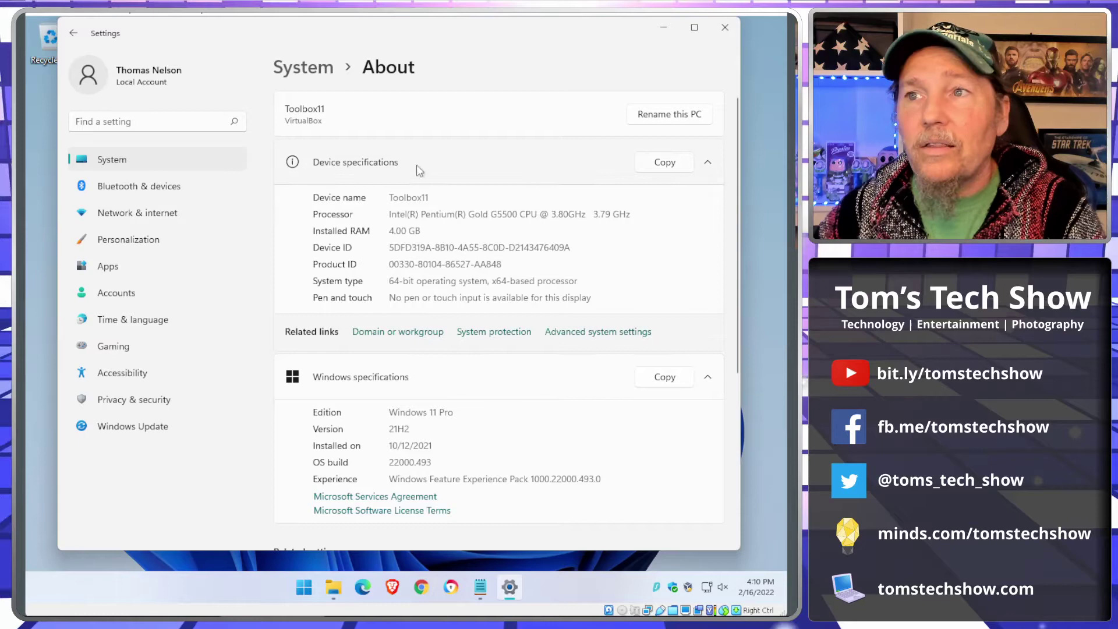
Step: Open Advanced system settings, glance at Hardware and System Protection, and return to Advanced
{"action": "left_click", "coordinate": [595, 333]}
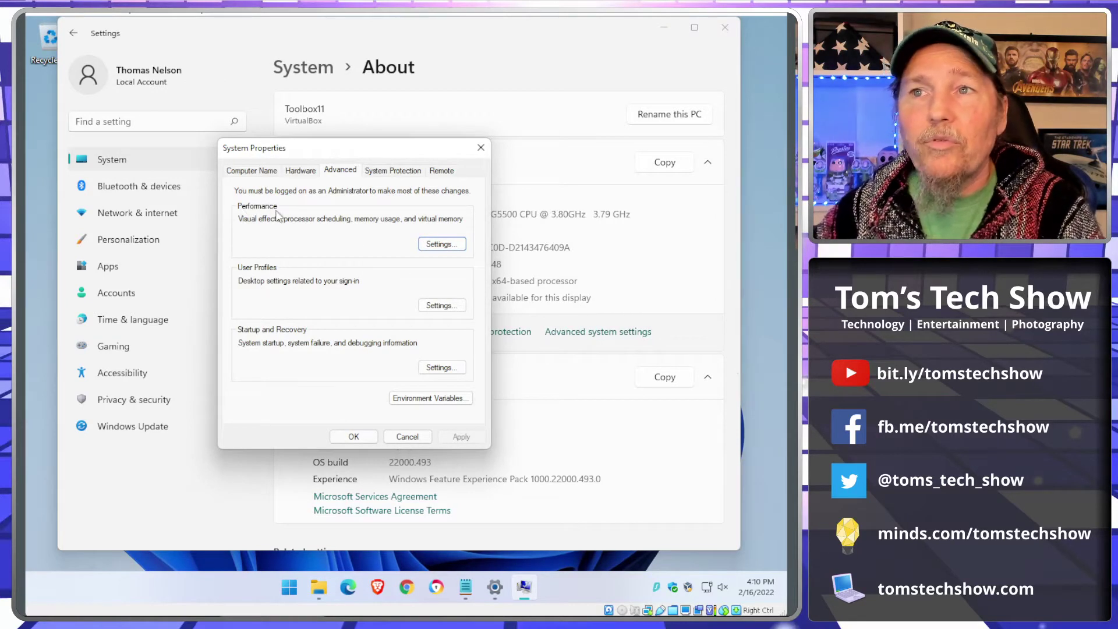
{"action": "left_click", "coordinate": [309, 172]}
{"action": "left_click", "coordinate": [340, 171]}
{"action": "left_click", "coordinate": [390, 172]}
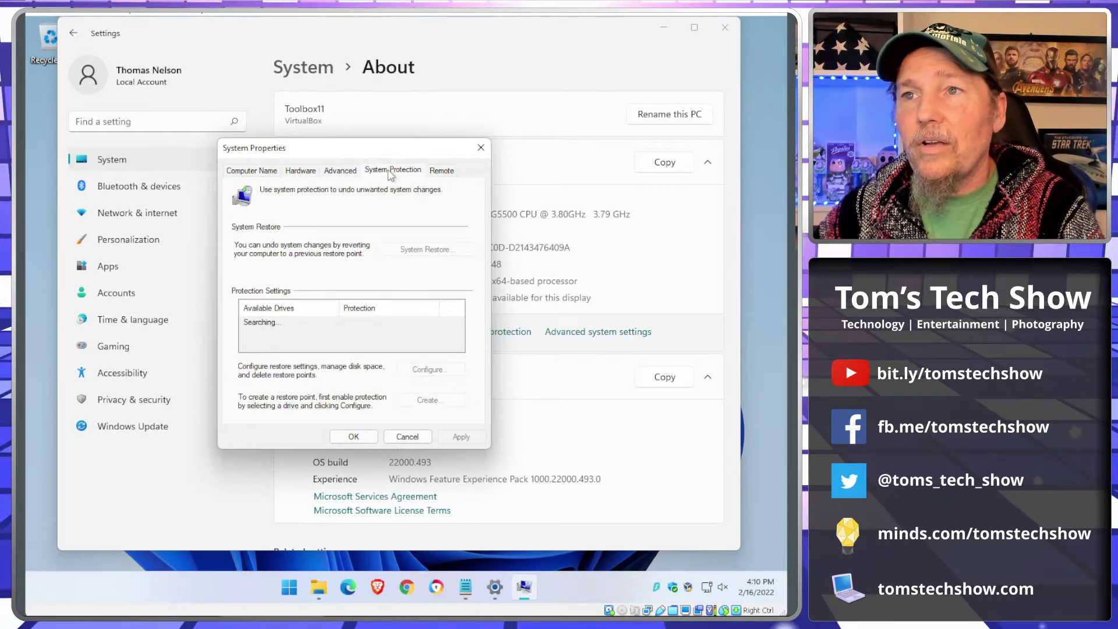
{"action": "left_click", "coordinate": [341, 170]}
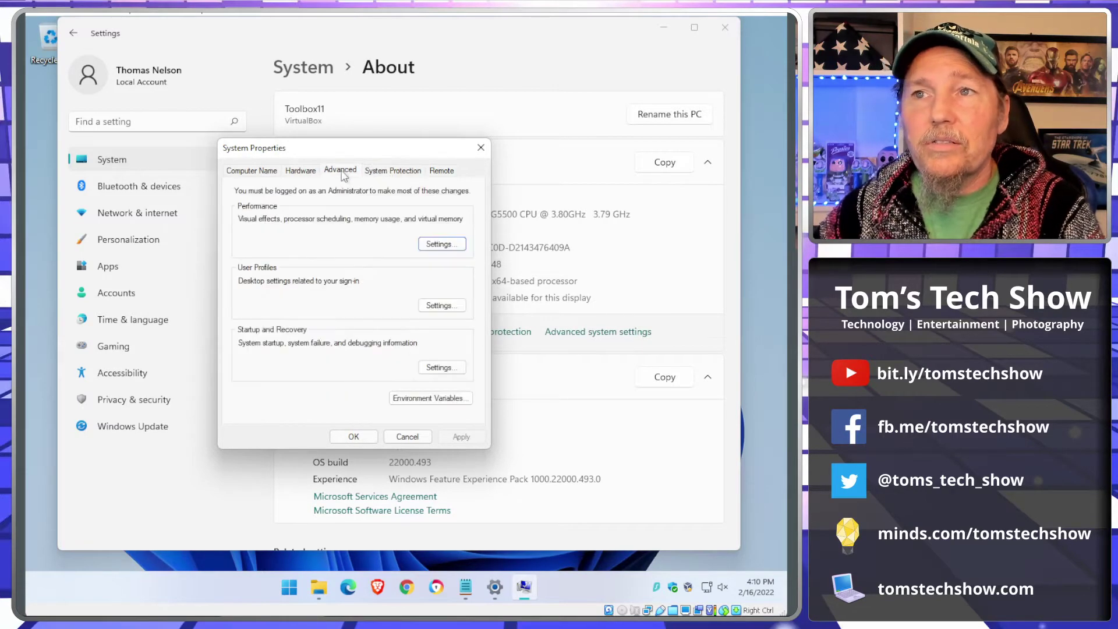
Step: Set Performance Options to 'Adjust for best performance', apply it, and close System Properties
{"action": "left_click", "coordinate": [439, 244]}
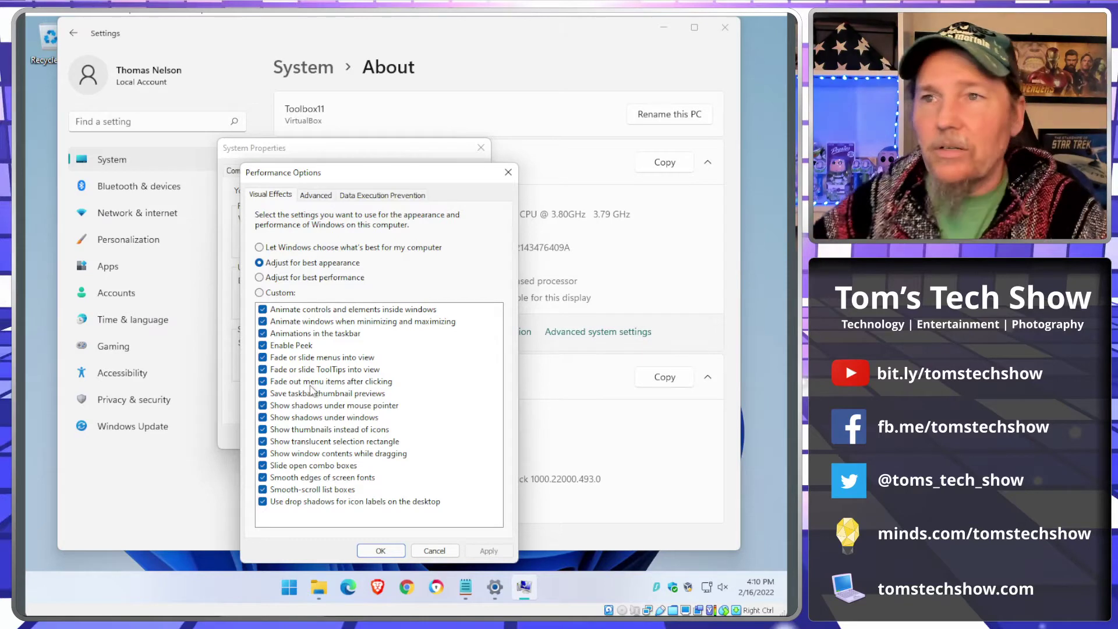
{"action": "left_click", "coordinate": [305, 279]}
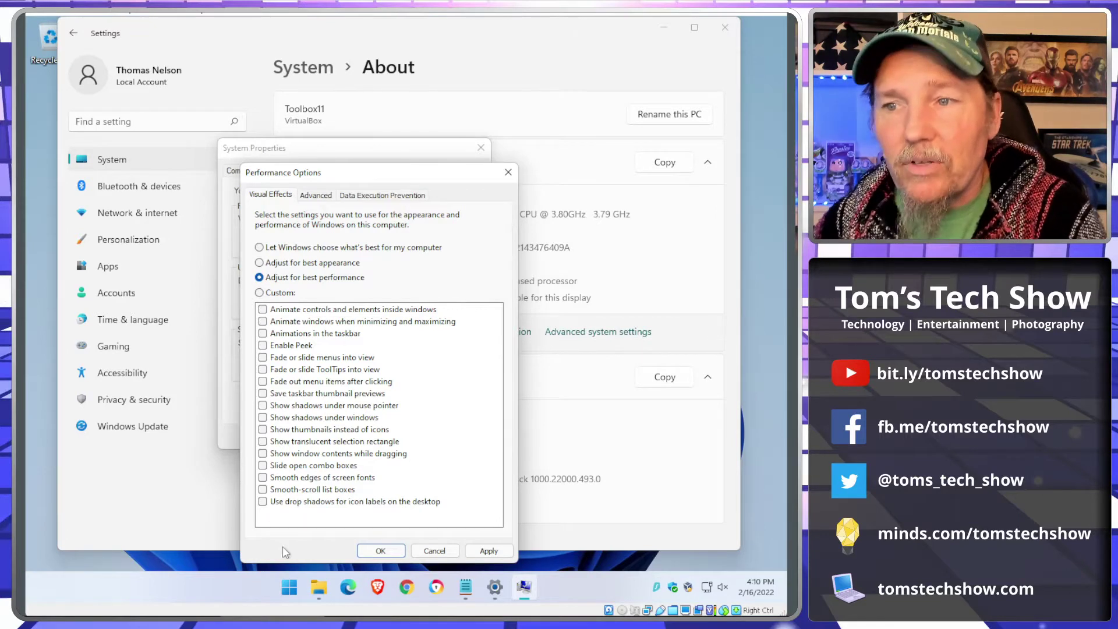
{"action": "left_click", "coordinate": [477, 550]}
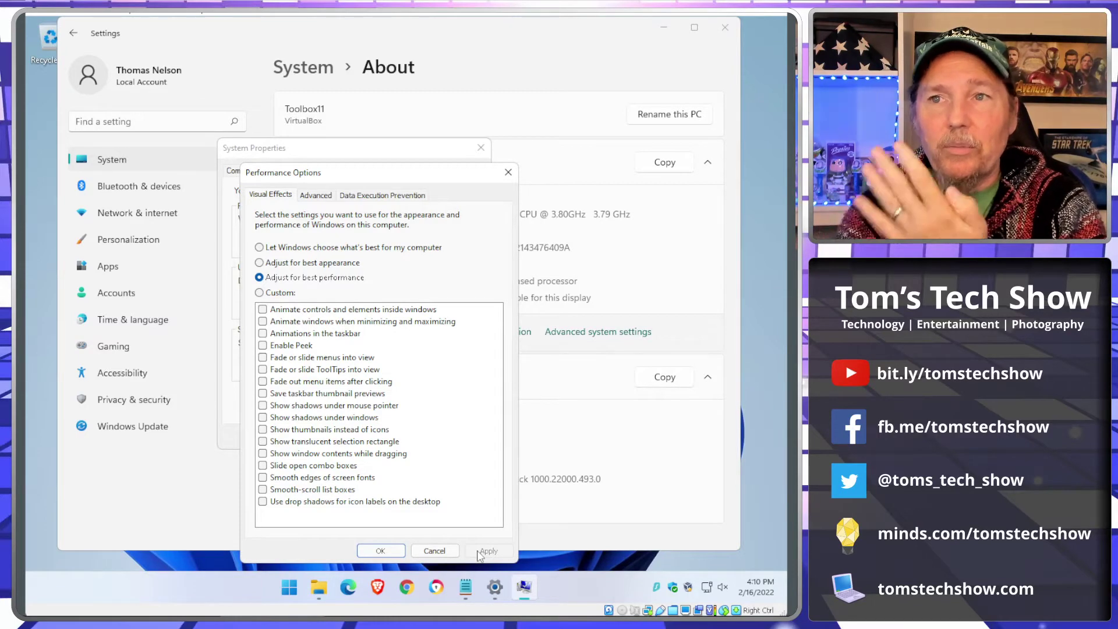
{"action": "left_click", "coordinate": [380, 550]}
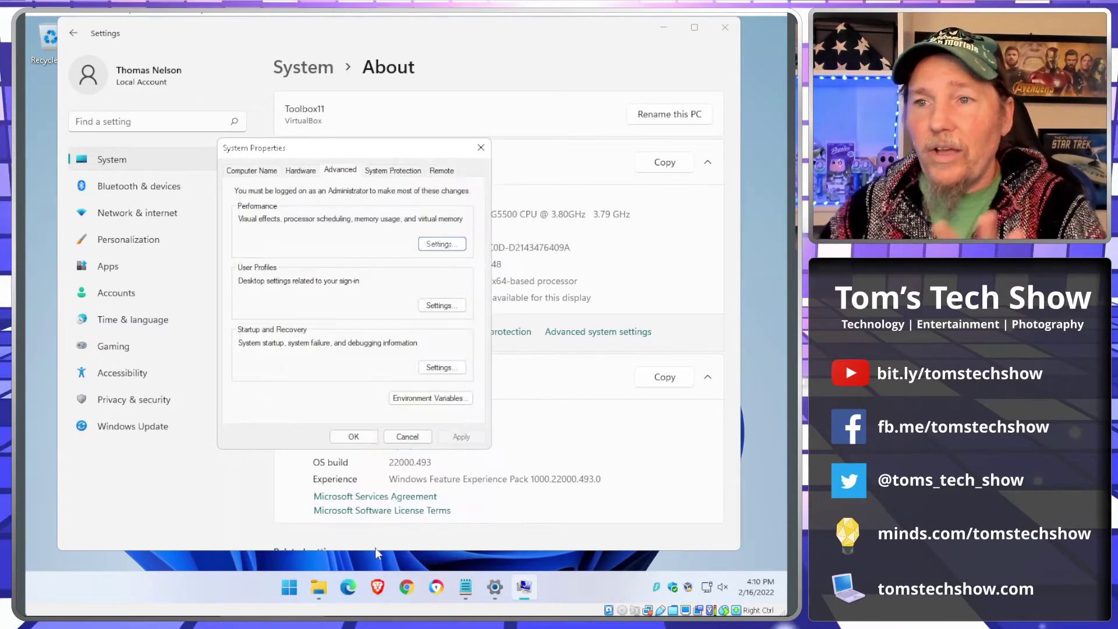
{"action": "left_click", "coordinate": [353, 437]}
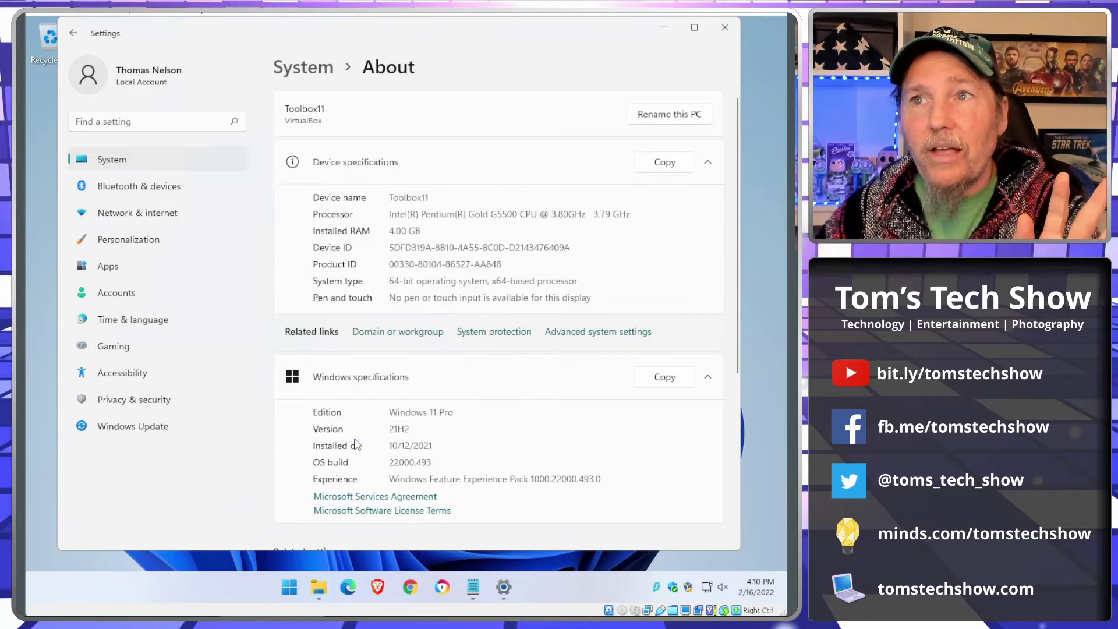
Step: Close Settings, select classic.theme in Documents, and start a new File Explorer window
{"action": "left_click", "coordinate": [724, 28]}
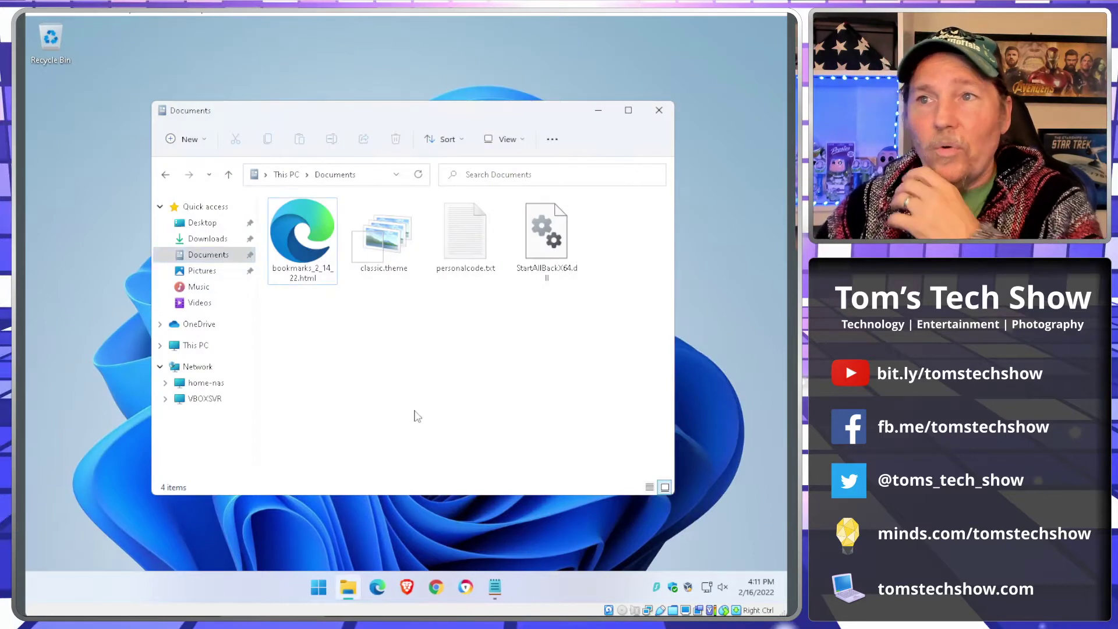
{"action": "left_click", "coordinate": [381, 251]}
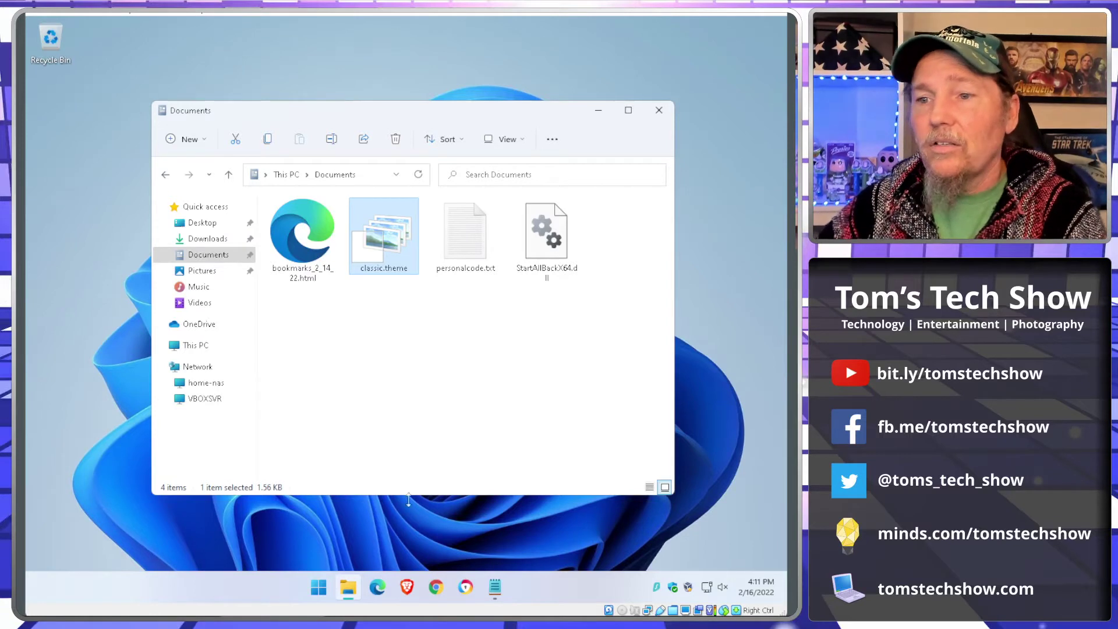
{"action": "left_click", "coordinate": [347, 588]}
{"action": "right_click", "coordinate": [348, 588]}
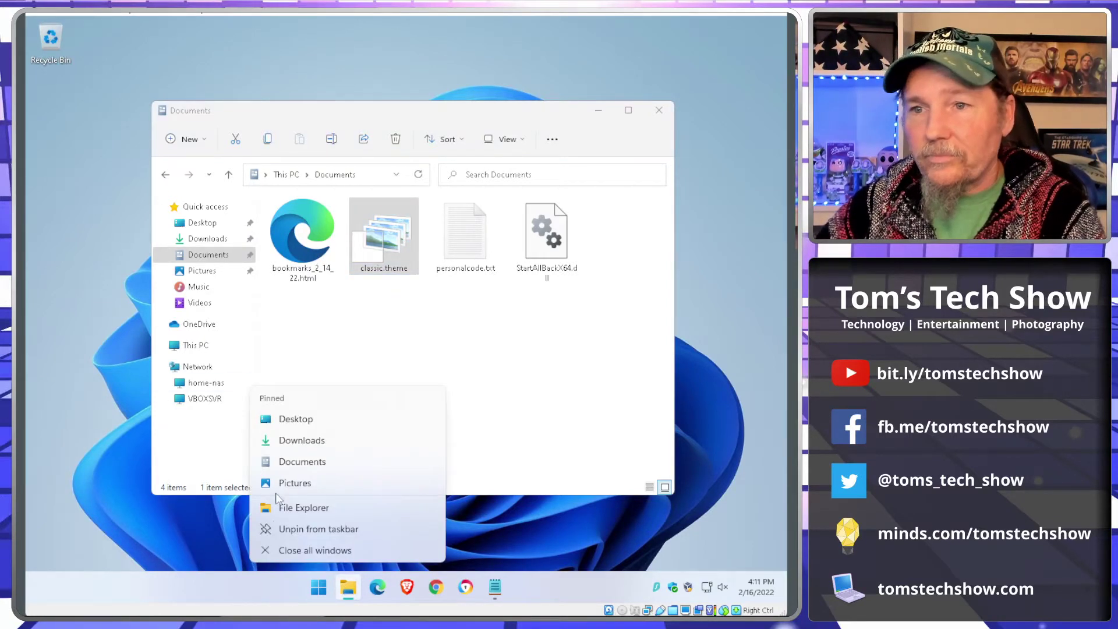
{"action": "left_click", "coordinate": [425, 391]}
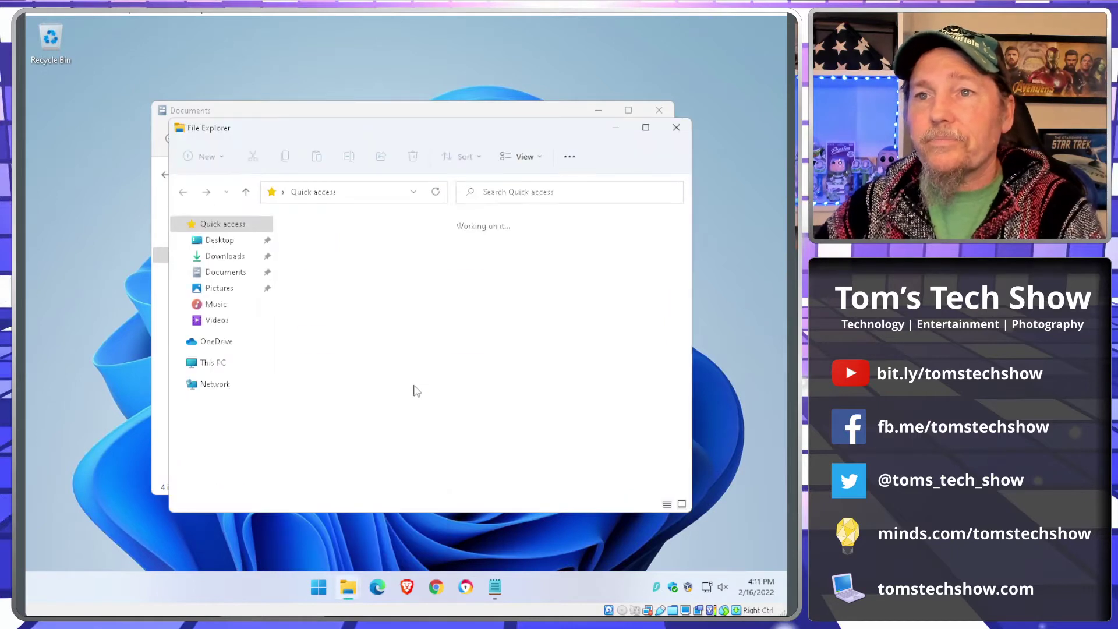
Step: Browse to C:\Windows\Resources\Ease of Access Themes and place it beside the Documents window
{"action": "left_click", "coordinate": [214, 365]}
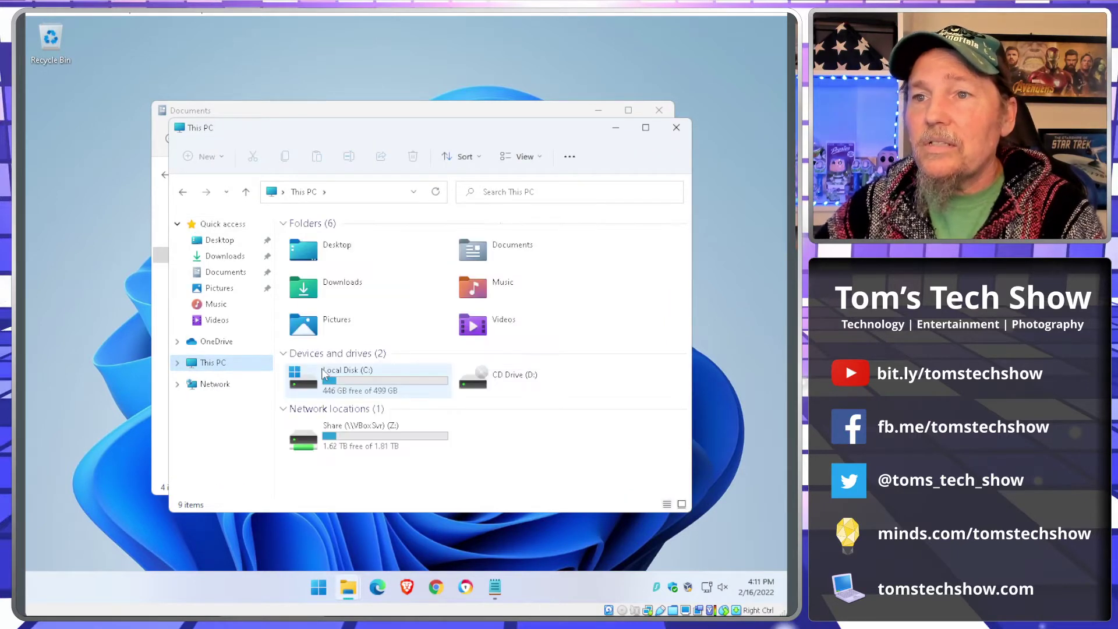
{"action": "double_click", "coordinate": [323, 373]}
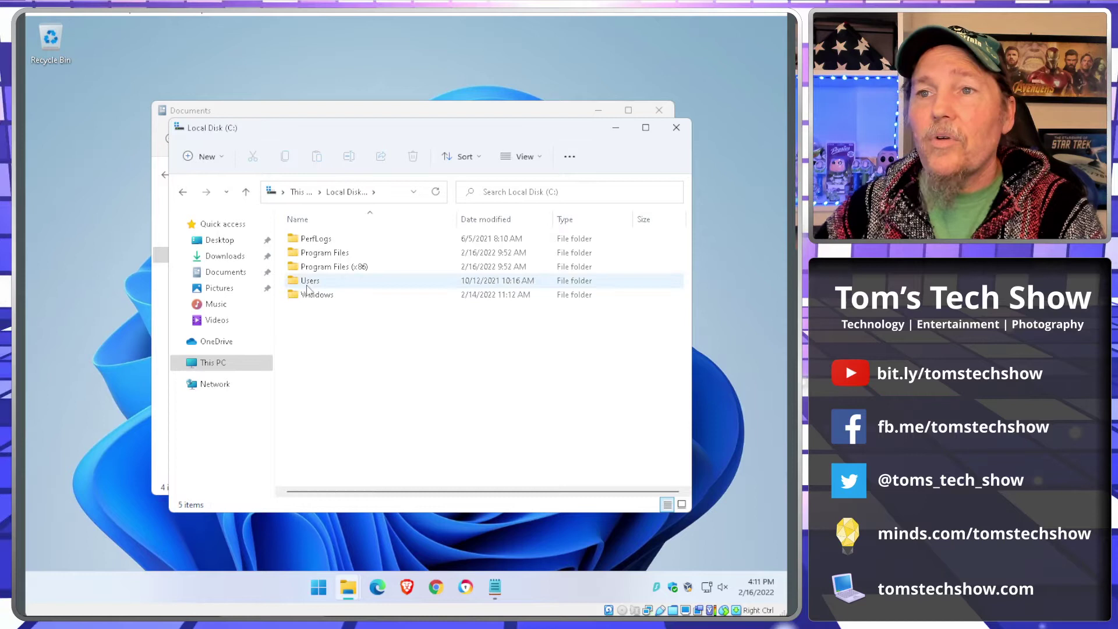
{"action": "double_click", "coordinate": [309, 295]}
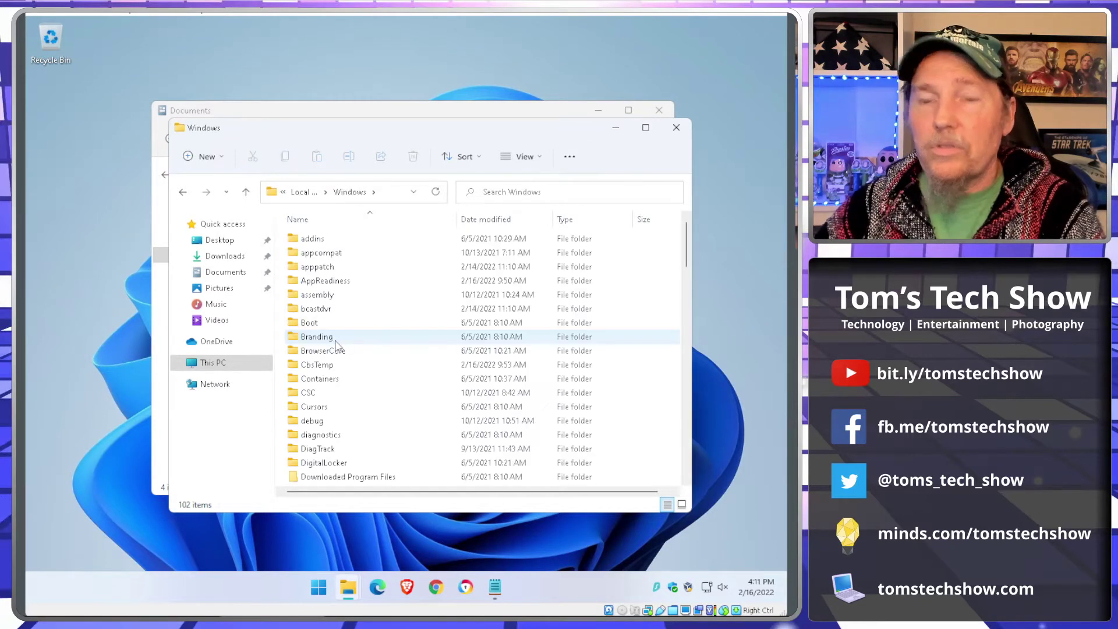
{"action": "left_click", "coordinate": [335, 338]}
{"action": "key", "text": "r"}
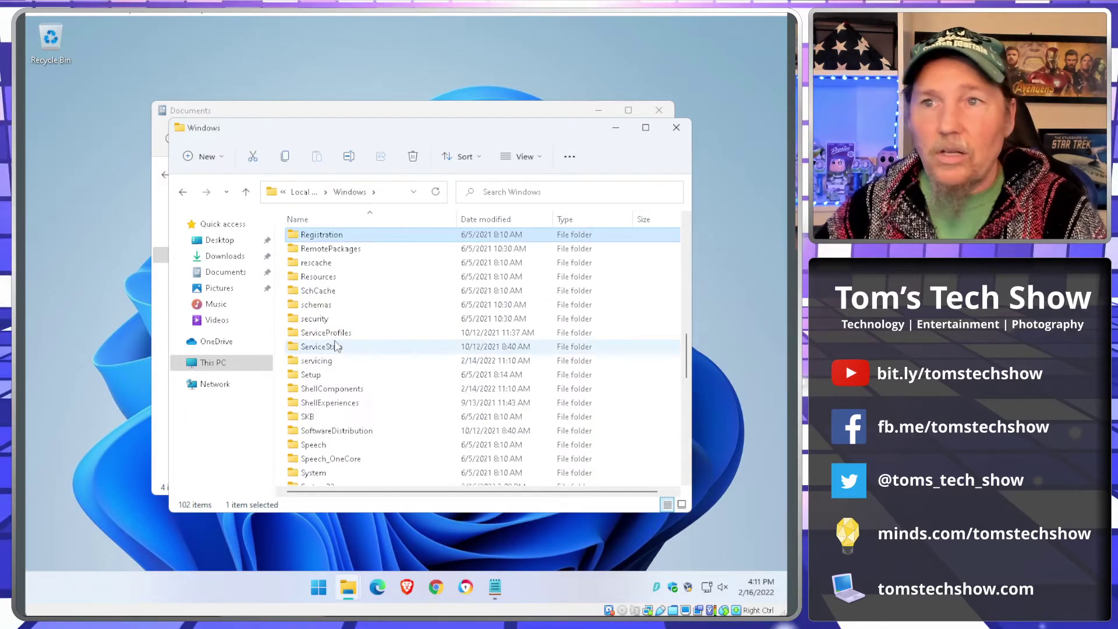
{"action": "double_click", "coordinate": [328, 280]}
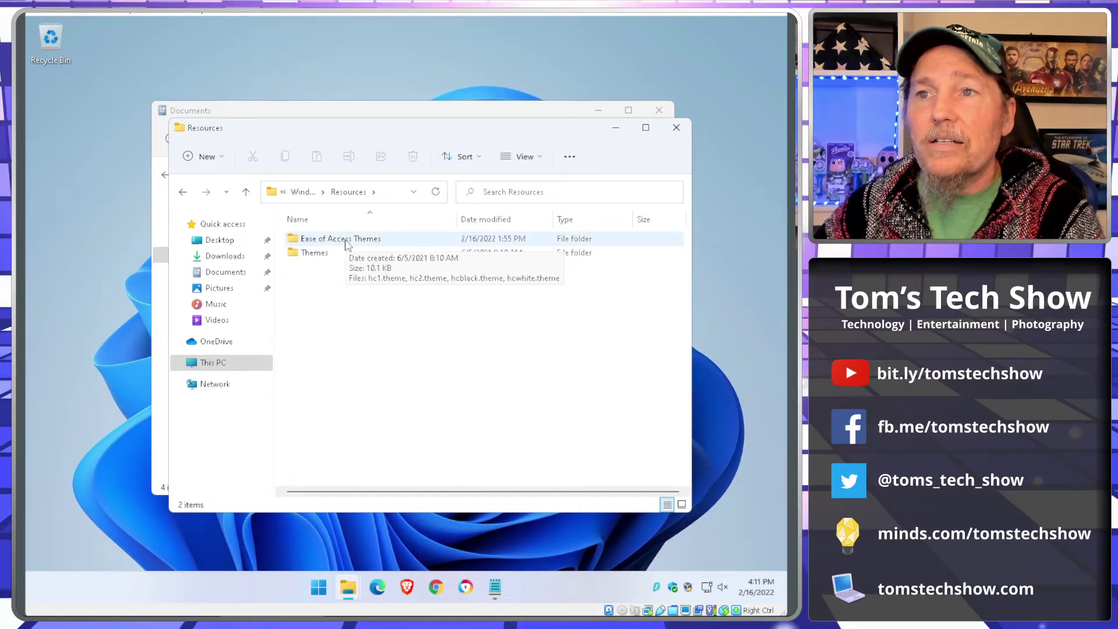
{"action": "double_click", "coordinate": [345, 244]}
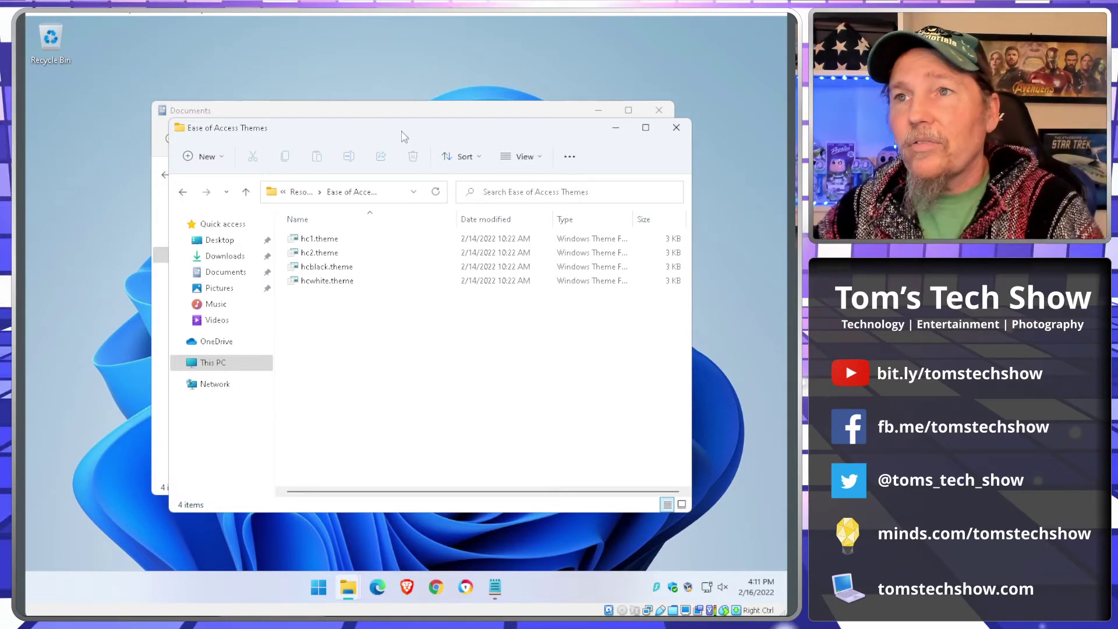
{"action": "left_click_drag", "start_coordinate": [403, 130], "coordinate": [458, 168]}
{"action": "left_click_drag", "start_coordinate": [349, 111], "coordinate": [239, 61]}
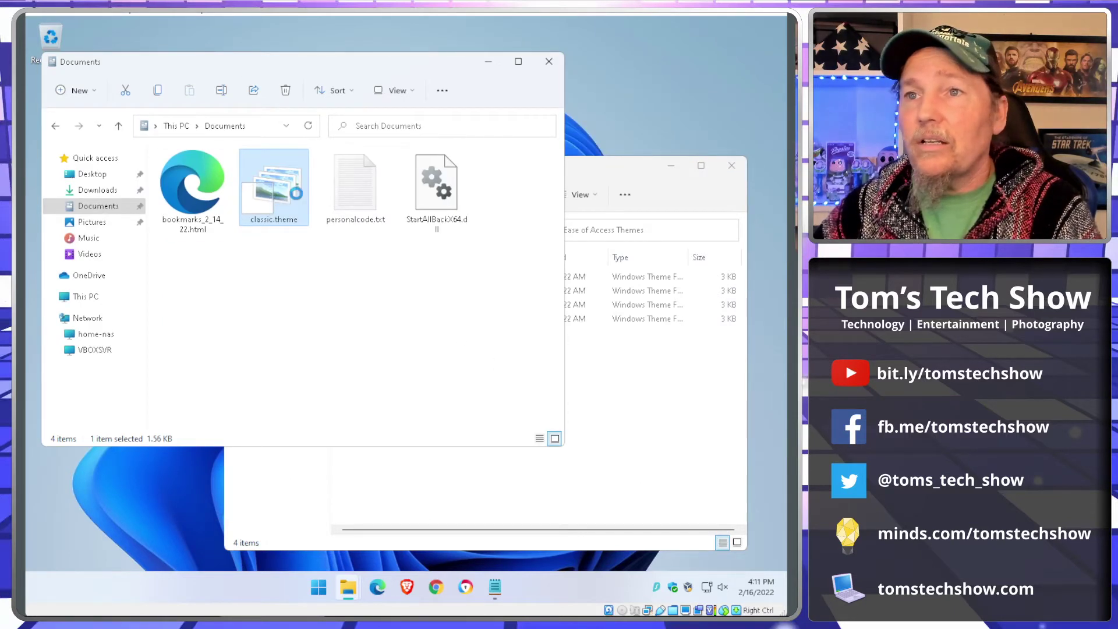
Step: Copy classic.theme from Documents and paste it into Ease of Access Themes, approving admin access
{"action": "right_click", "coordinate": [269, 193]}
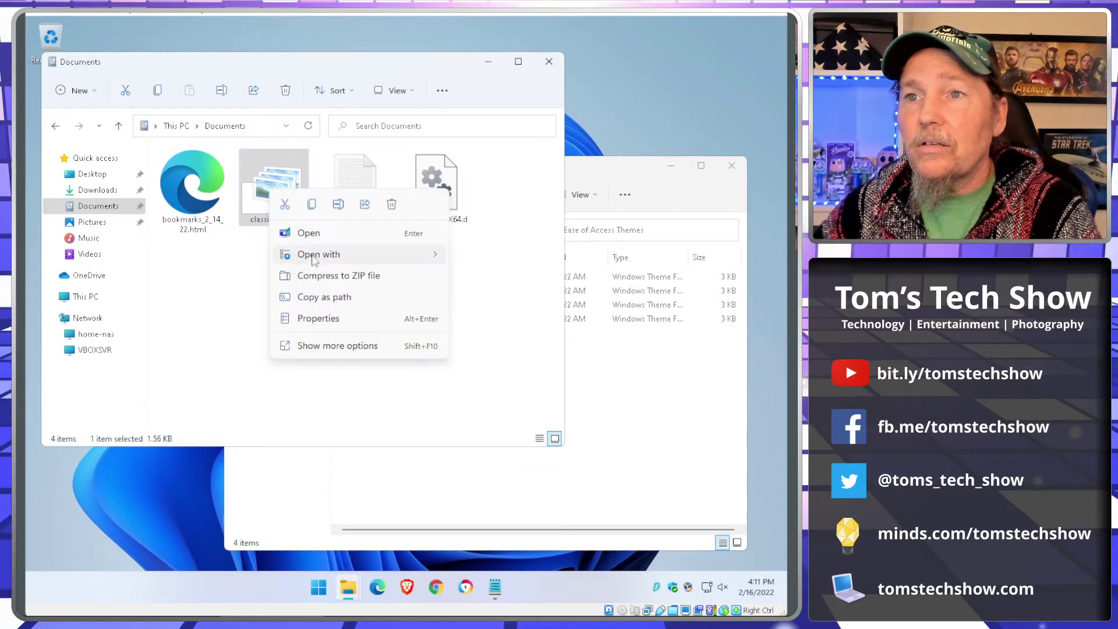
{"action": "left_click", "coordinate": [311, 205]}
{"action": "left_click", "coordinate": [624, 438]}
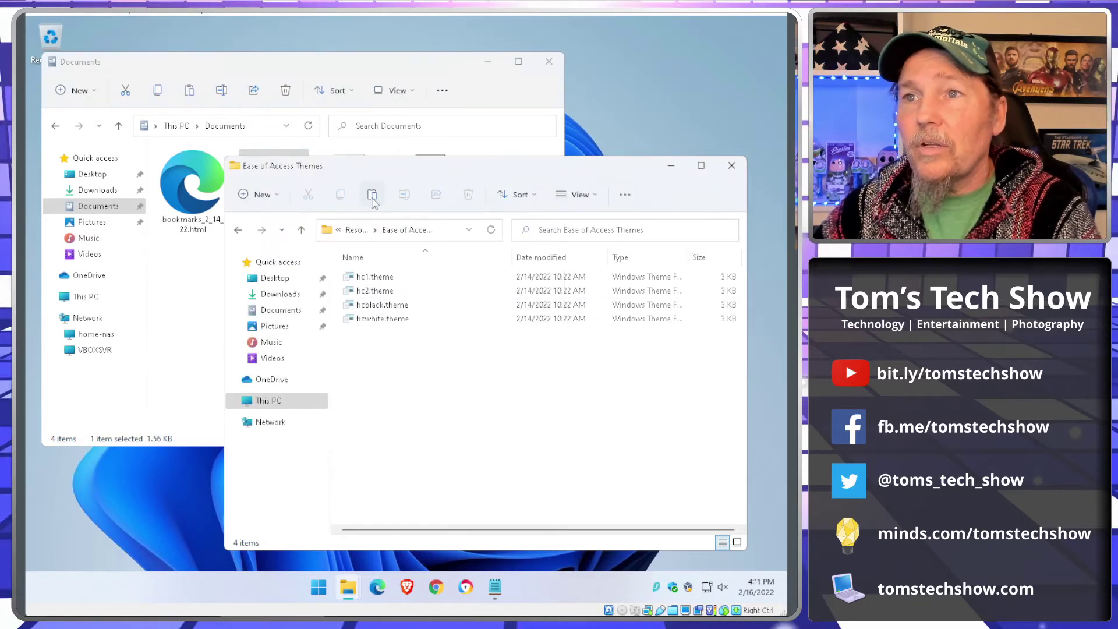
{"action": "left_click", "coordinate": [371, 194]}
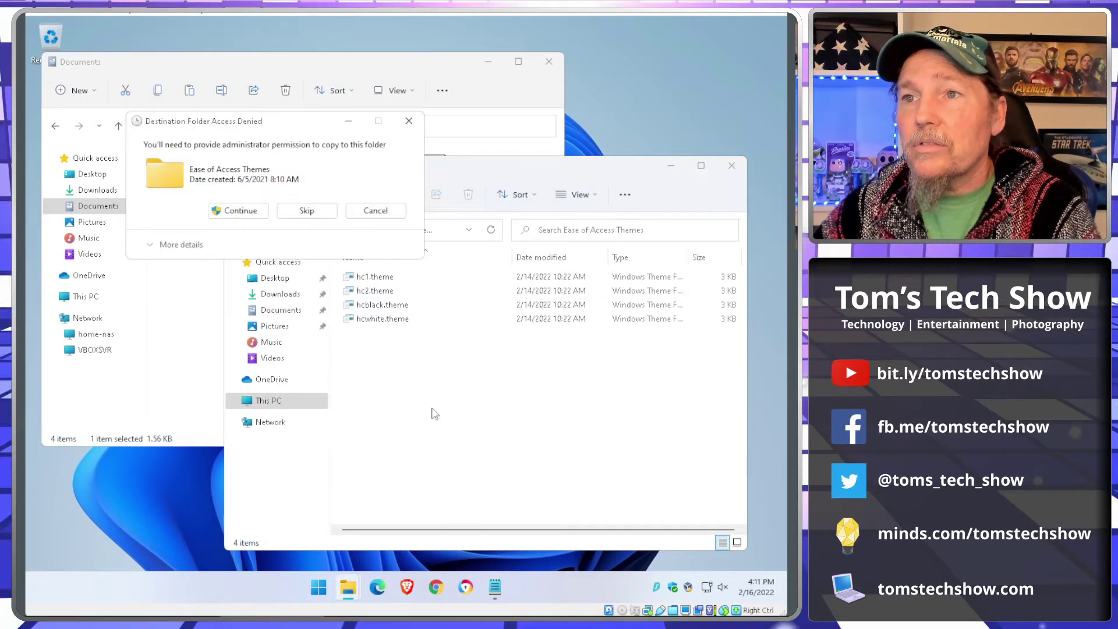
{"action": "left_click", "coordinate": [237, 213]}
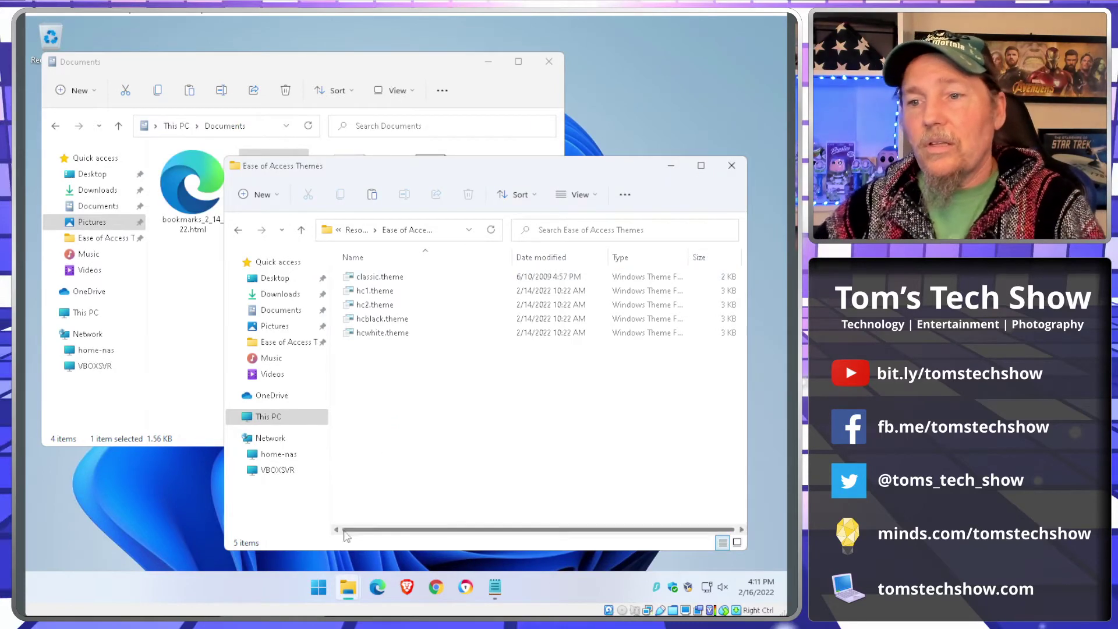
Step: Launch Settings from the Start menu and maximize its window
{"action": "left_click", "coordinate": [318, 587]}
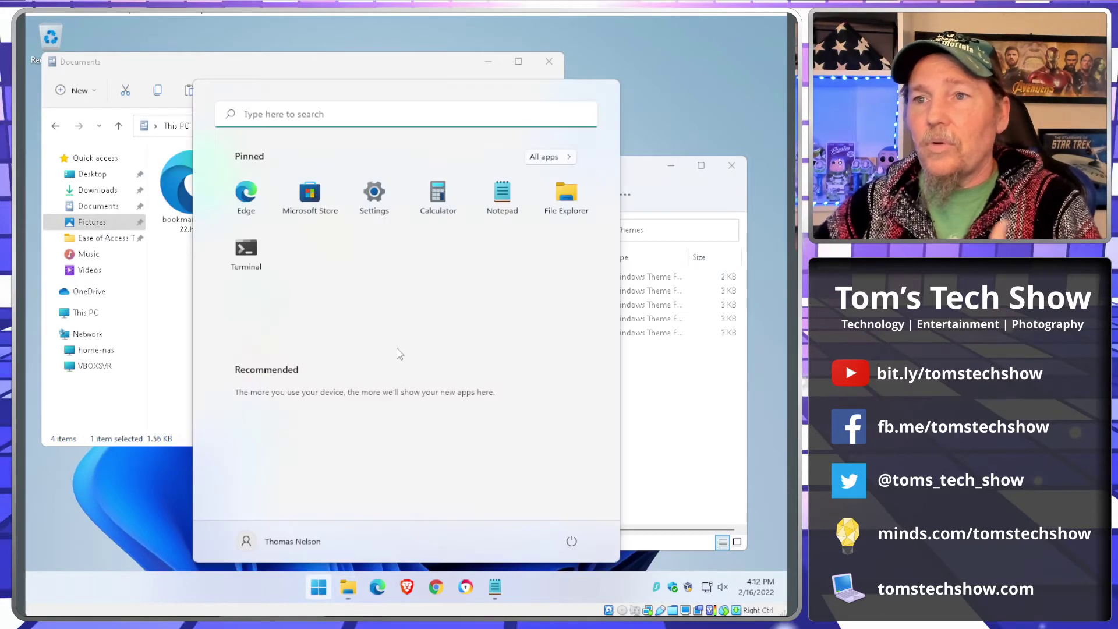
{"action": "left_click", "coordinate": [372, 196]}
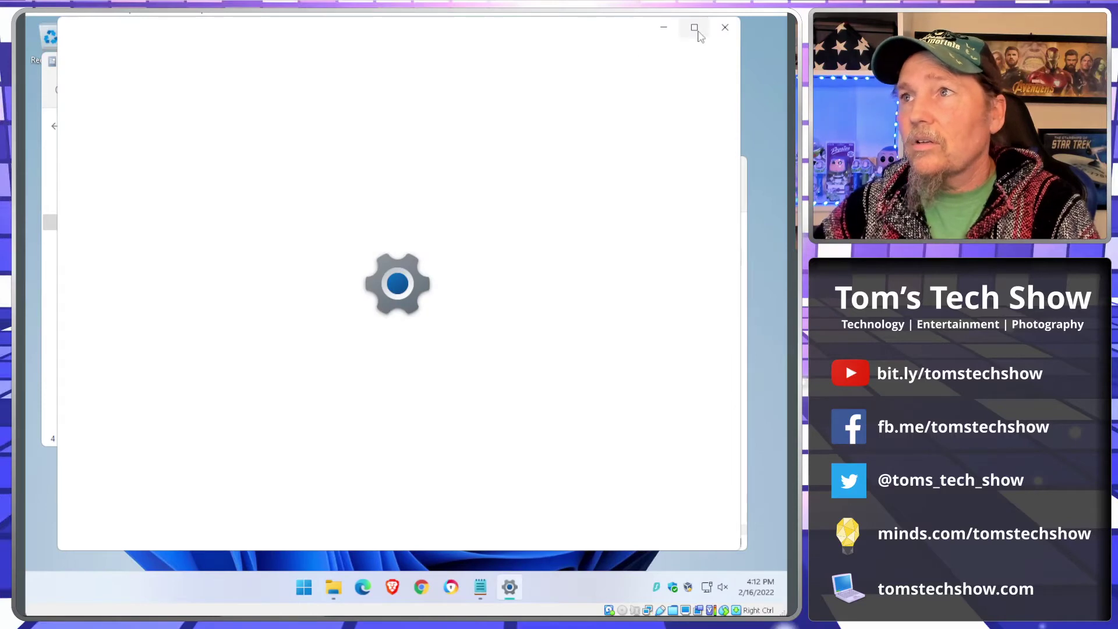
{"action": "left_click", "coordinate": [694, 28]}
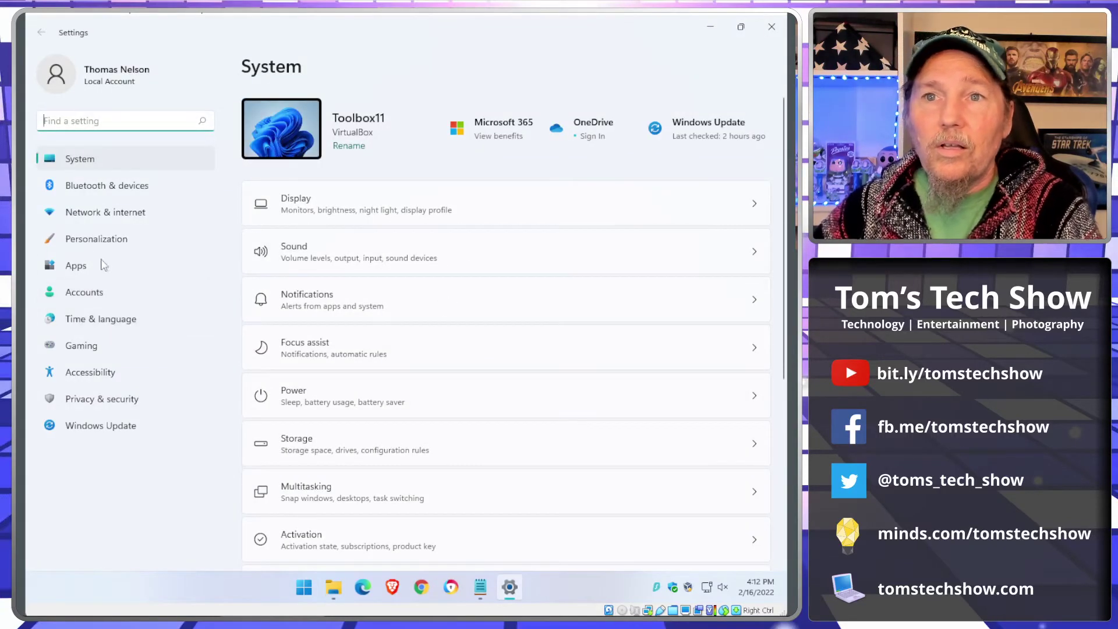
Step: Browse the Personalization > Themes page, then close Settings
{"action": "left_click", "coordinate": [96, 239]}
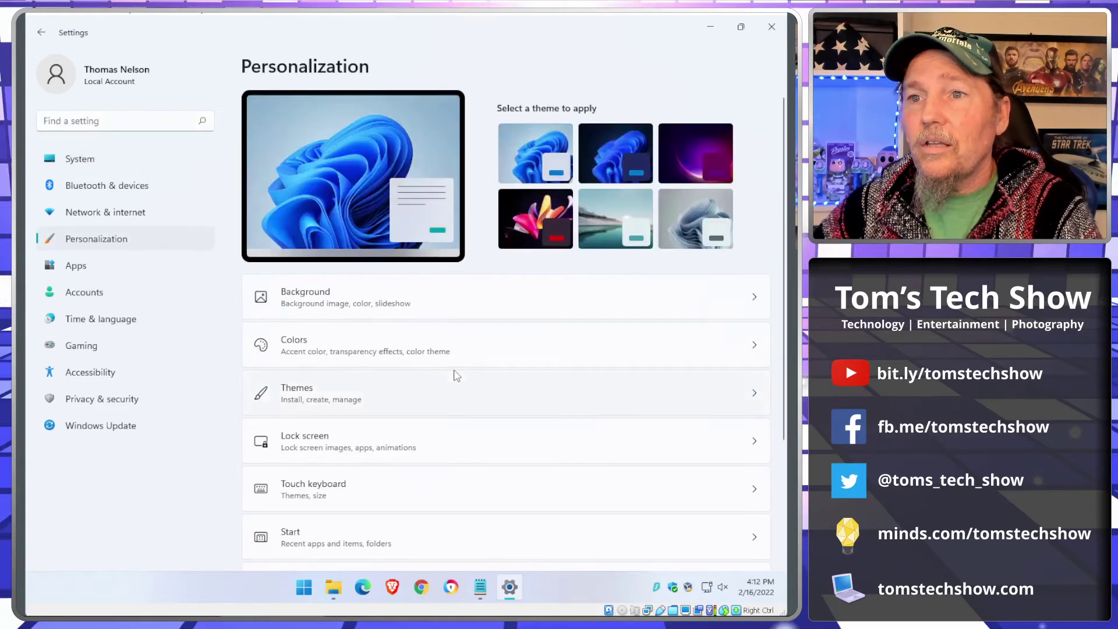
{"action": "scroll", "coordinate": [407, 355], "scroll_direction": "down", "scroll_amount": 1}
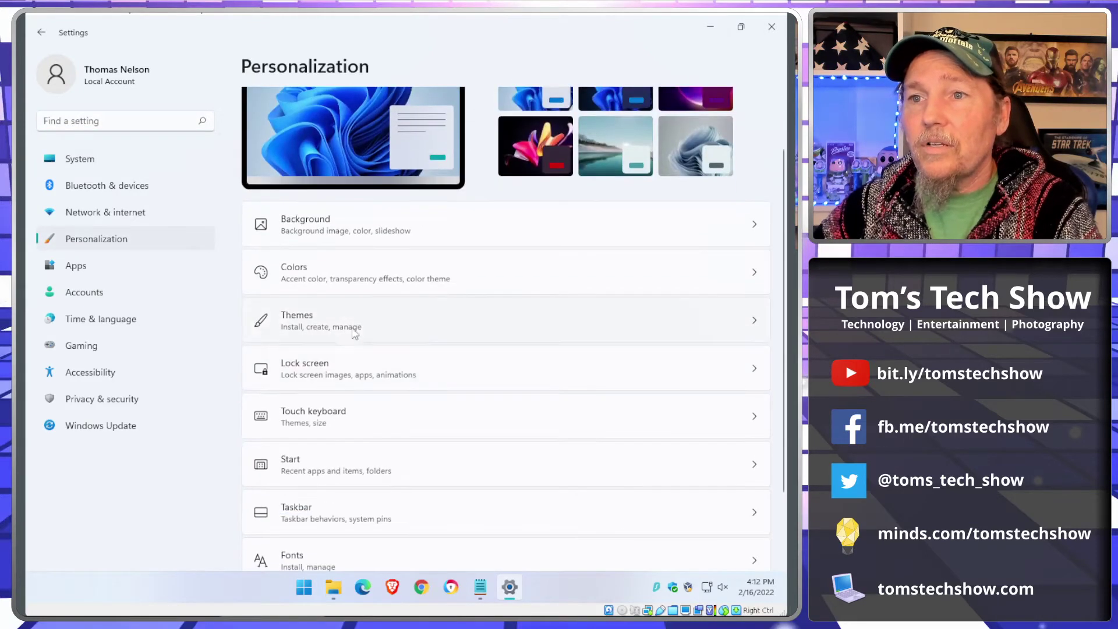
{"action": "left_click", "coordinate": [452, 332]}
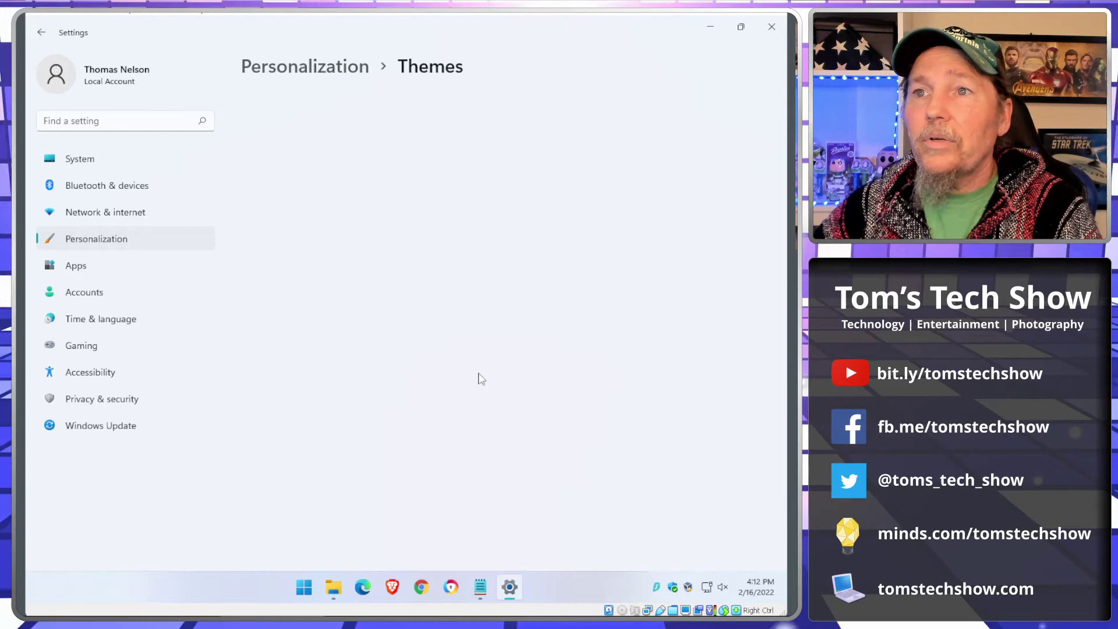
{"action": "scroll", "coordinate": [486, 460], "scroll_direction": "down", "scroll_amount": 1}
{"action": "scroll", "coordinate": [485, 467], "scroll_direction": "down", "scroll_amount": 2}
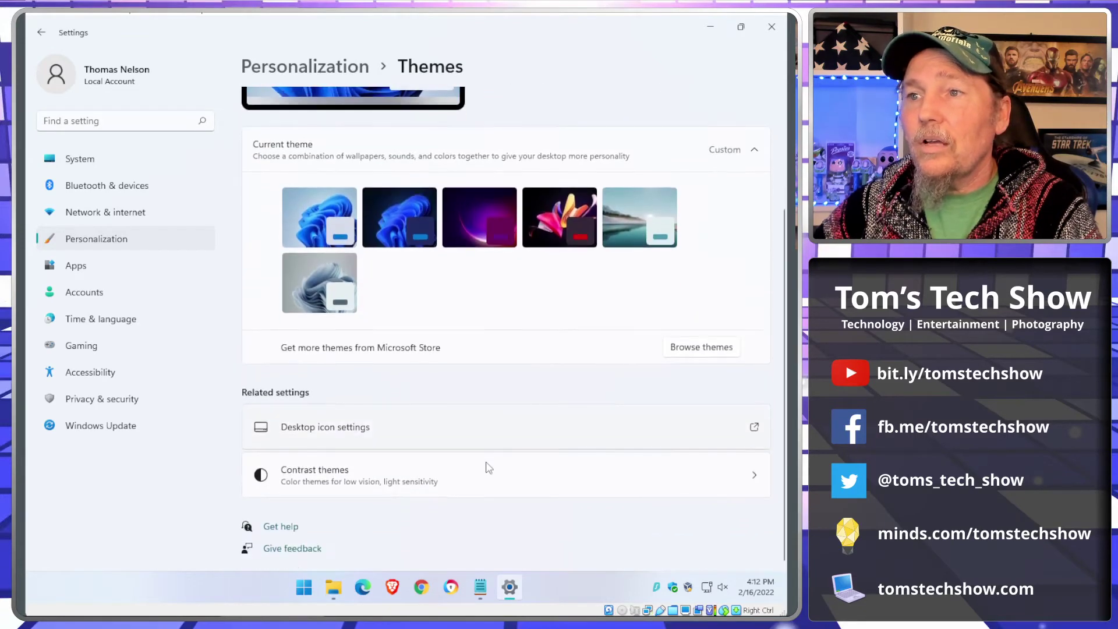
{"action": "scroll", "coordinate": [486, 466], "scroll_direction": "up", "scroll_amount": 1}
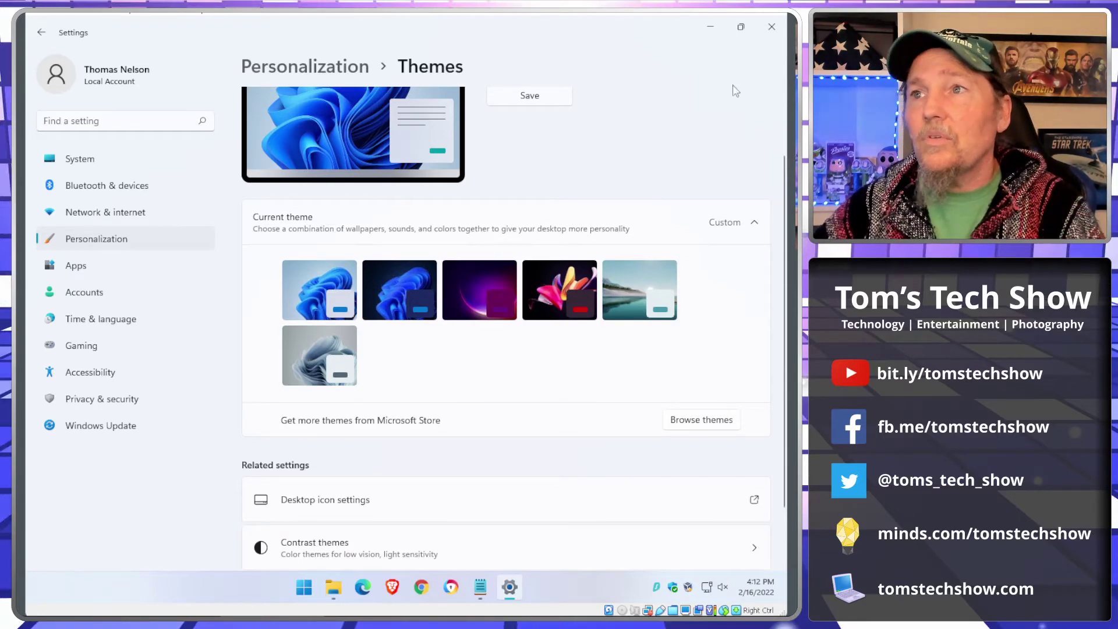
{"action": "left_click", "coordinate": [780, 34]}
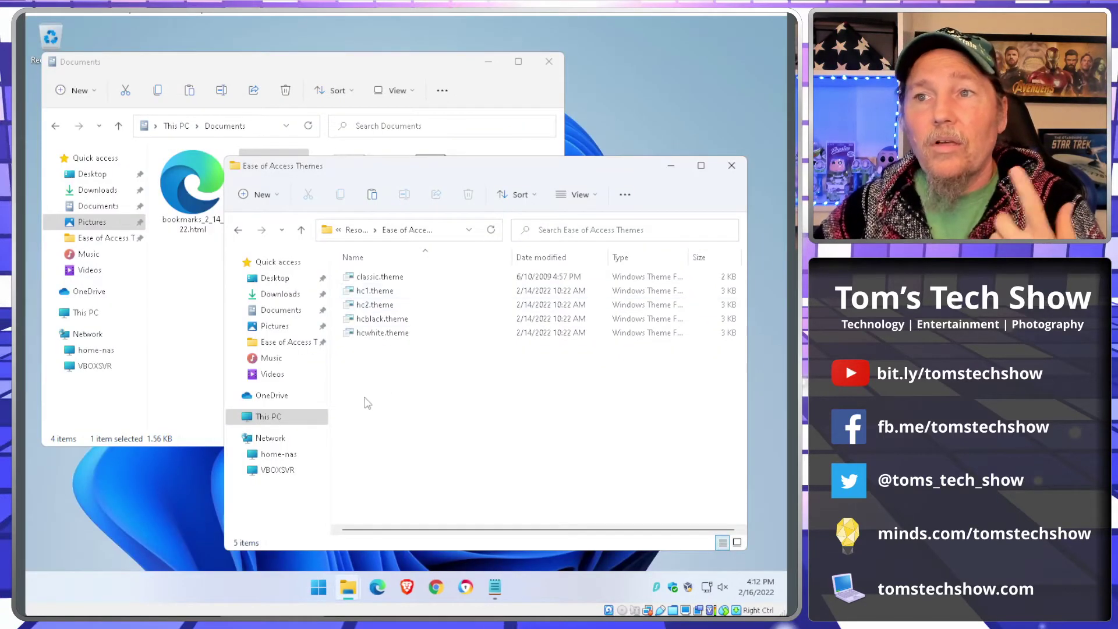
Step: Minimize both Explorer windows and create a new folder on the desktop
{"action": "left_click", "coordinate": [331, 68]}
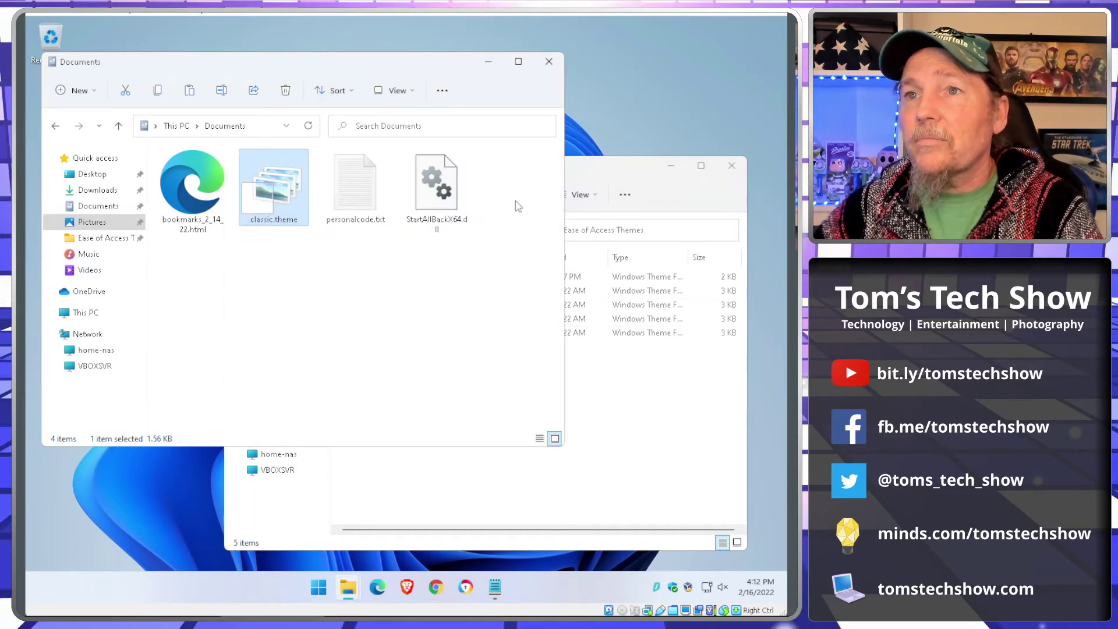
{"action": "left_click", "coordinate": [440, 336]}
{"action": "left_click", "coordinate": [489, 62]}
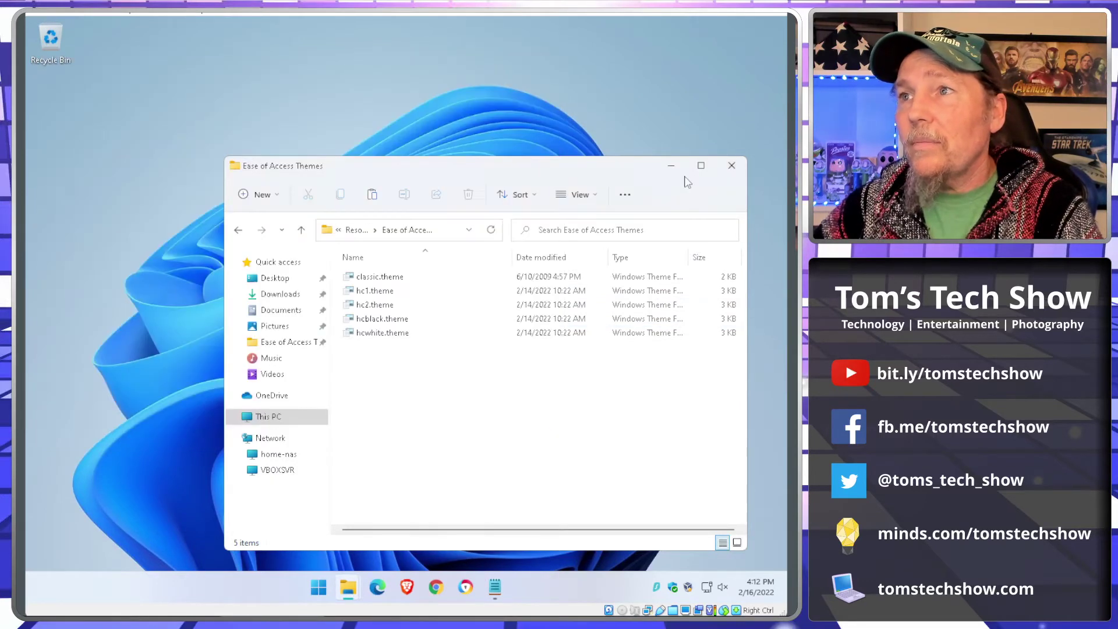
{"action": "left_click", "coordinate": [670, 166]}
{"action": "right_click", "coordinate": [213, 127]}
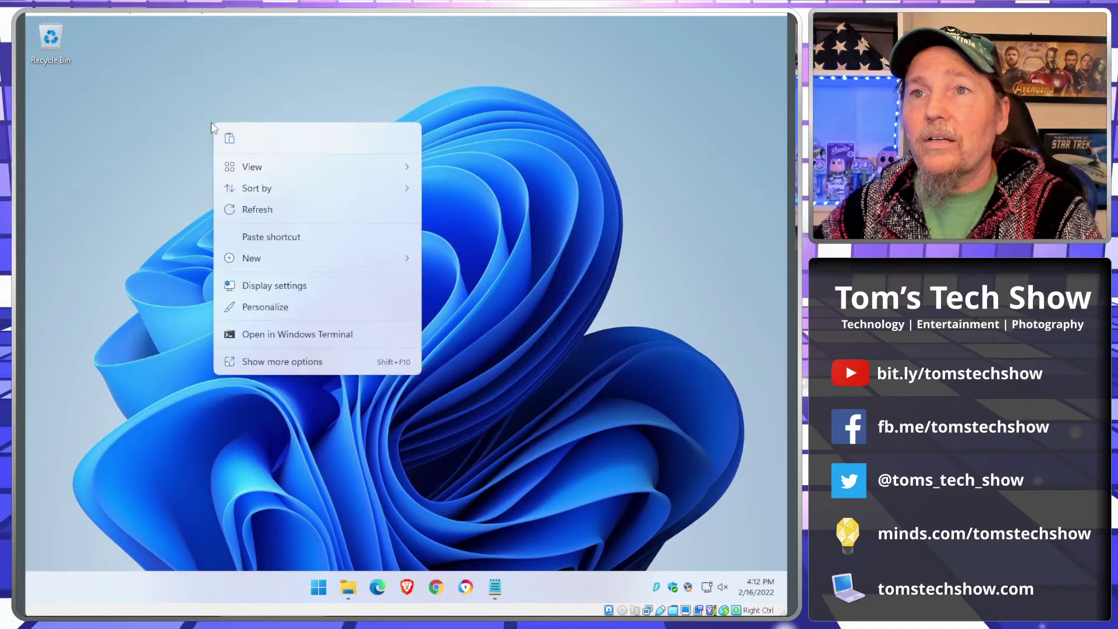
{"action": "mouse_move", "coordinate": [292, 264]}
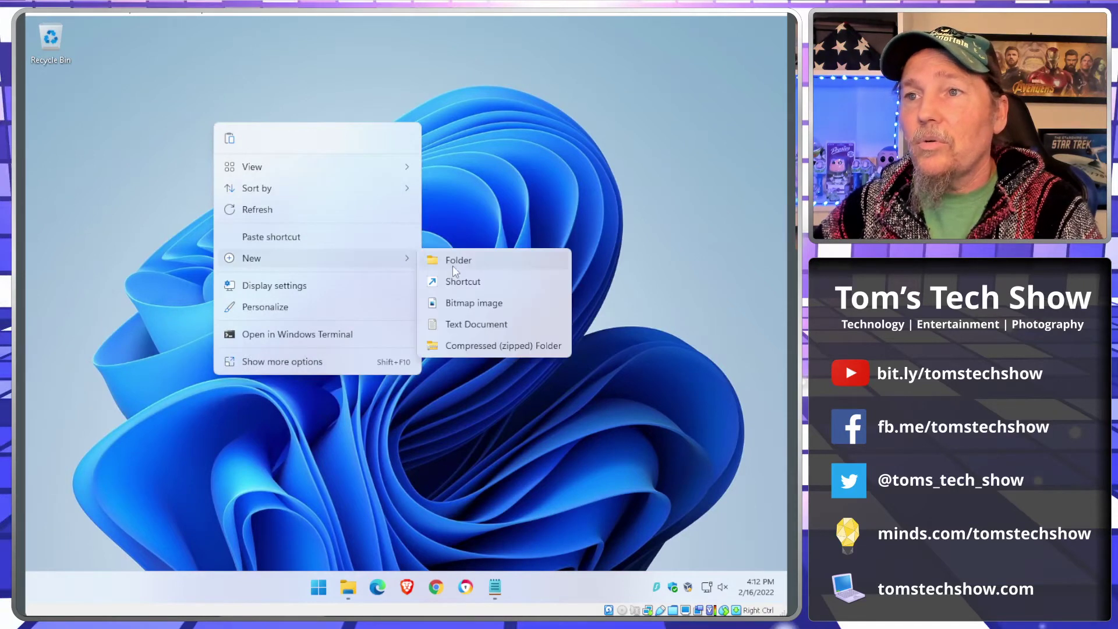
{"action": "left_click", "coordinate": [441, 274]}
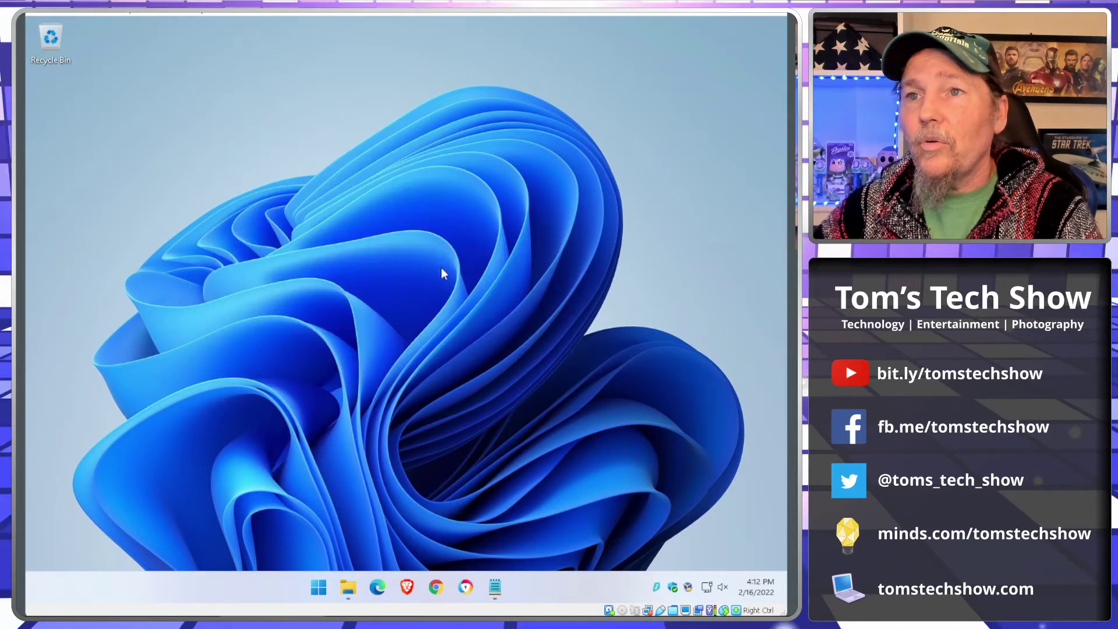
Step: Rename the folder to Personalization.{ED834ED6-4B5A-4bfe-8F11-A626DCB6A921} using the code from personalcode.txt
{"action": "left_click", "coordinate": [495, 587]}
{"action": "left_click_drag", "start_coordinate": [368, 212], "coordinate": [76, 208]}
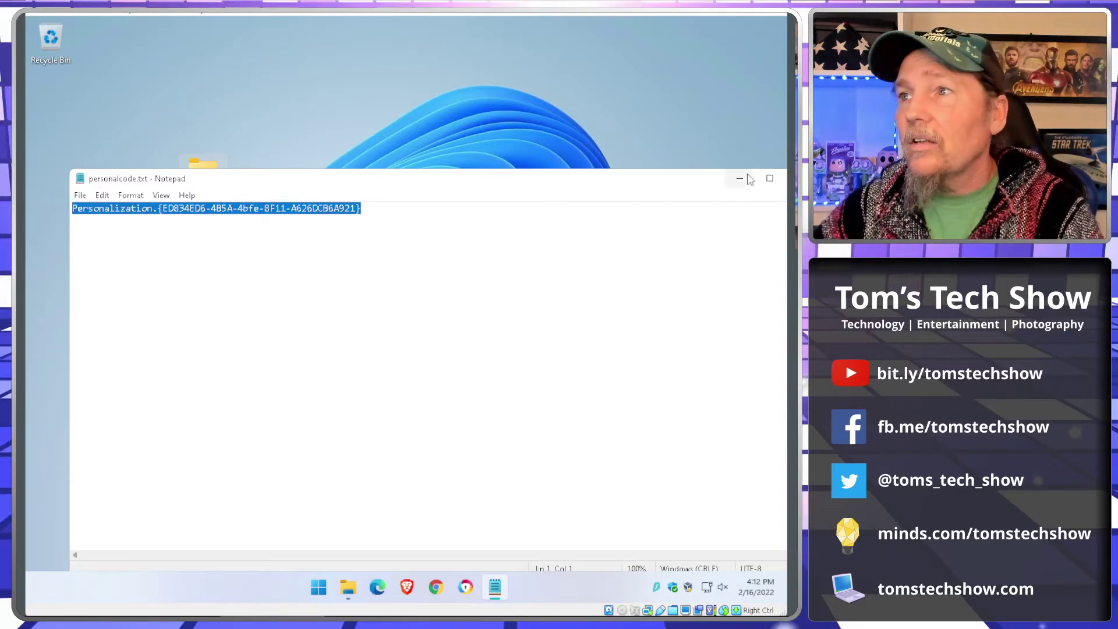
{"action": "left_click", "coordinate": [739, 178]}
{"action": "left_click", "coordinate": [203, 195]}
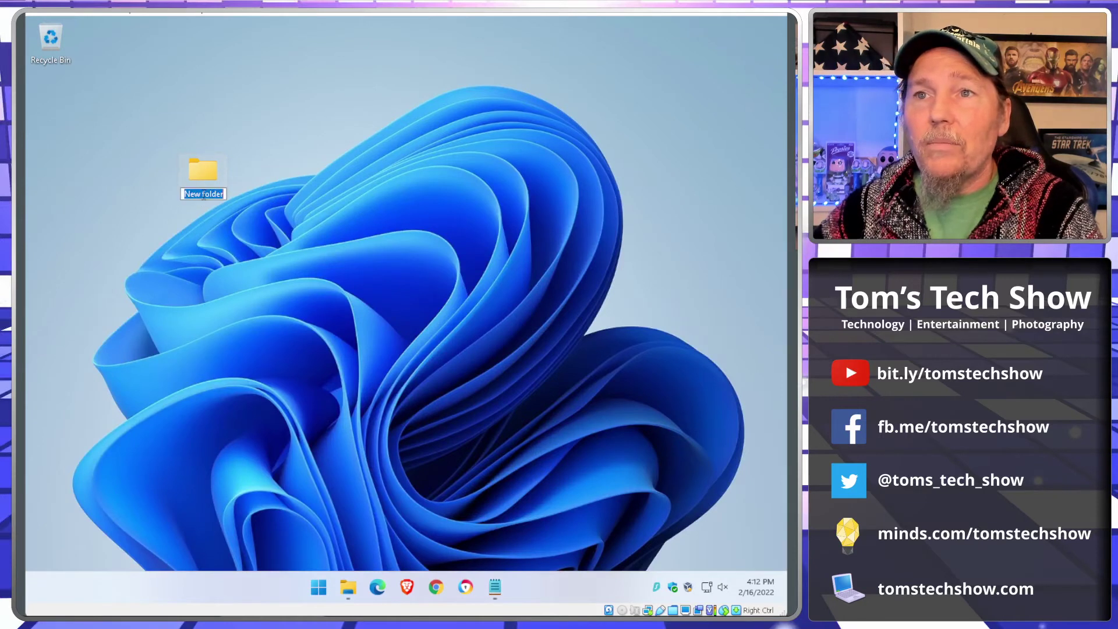
{"action": "key", "text": "ctrl+v"}
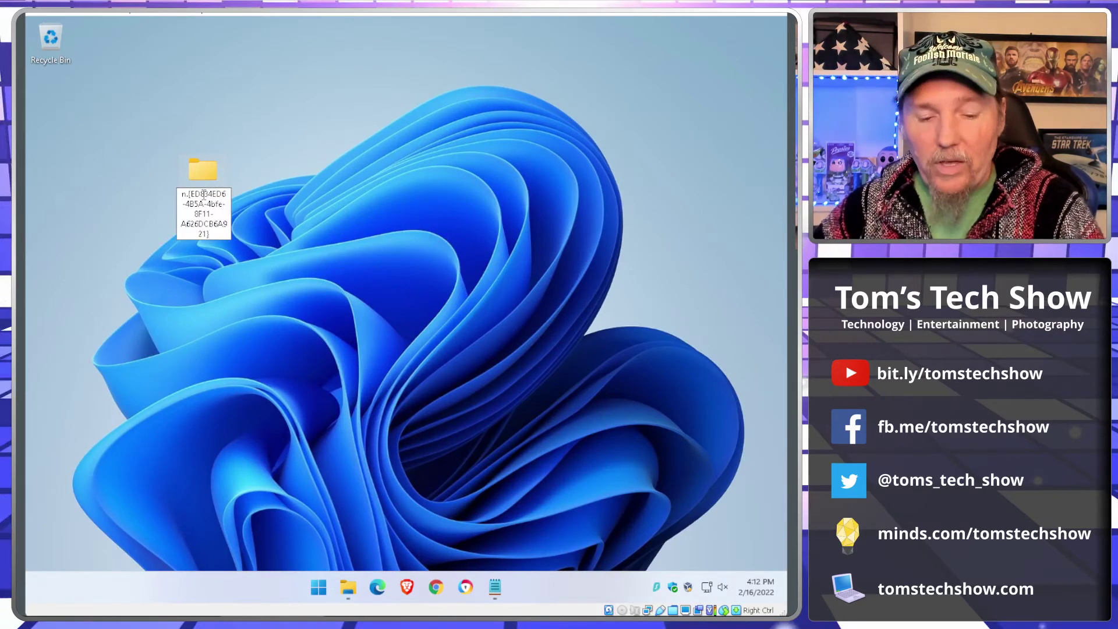
{"action": "key", "text": "Return"}
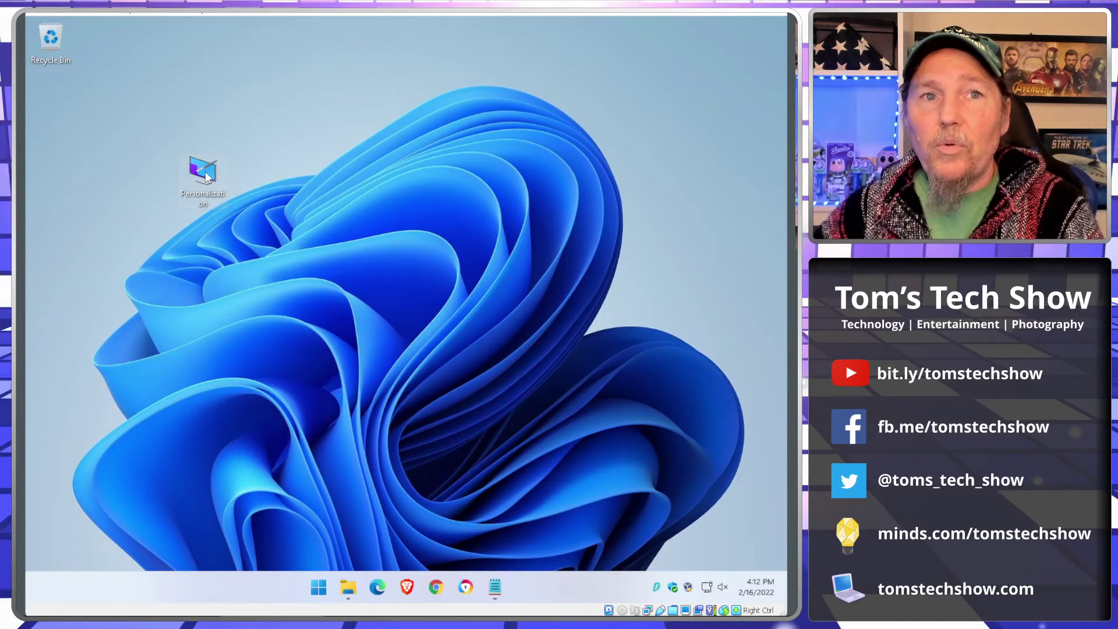
Step: Open the Personalization shortcut and apply 'classic' under High Contrast Themes
{"action": "double_click", "coordinate": [205, 171]}
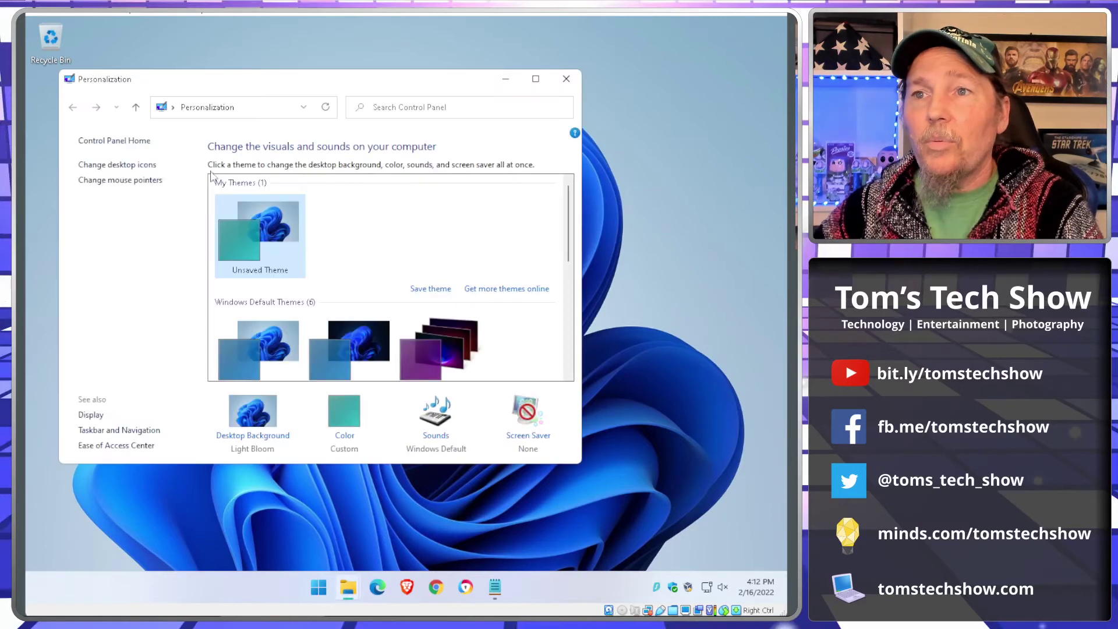
{"action": "left_click_drag", "start_coordinate": [347, 92], "coordinate": [422, 106]}
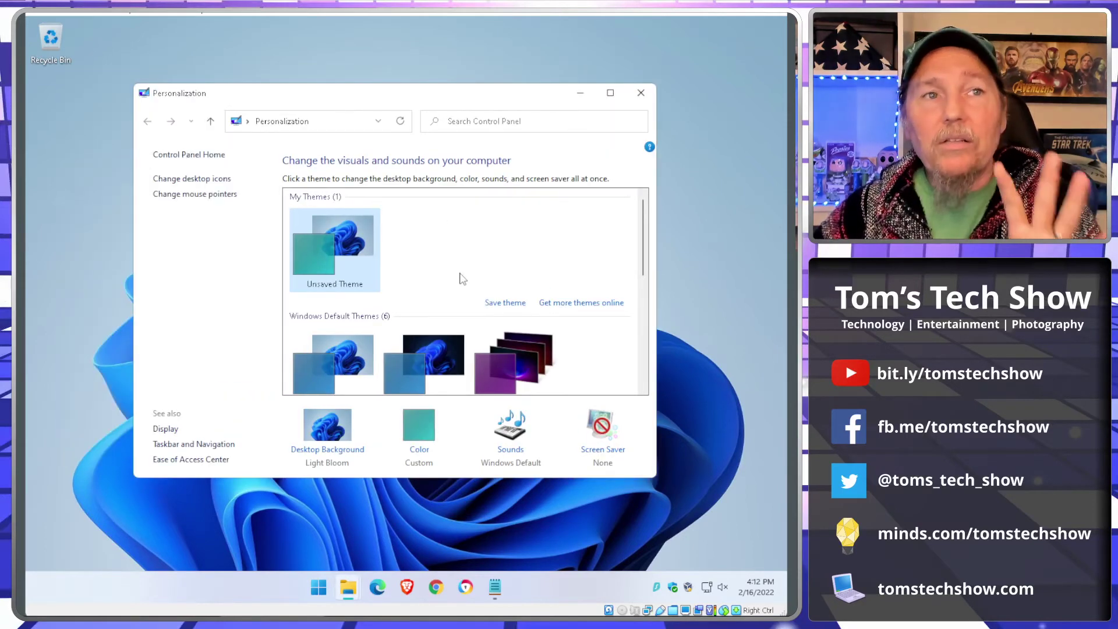
{"action": "scroll", "coordinate": [465, 287], "scroll_direction": "down", "scroll_amount": 5}
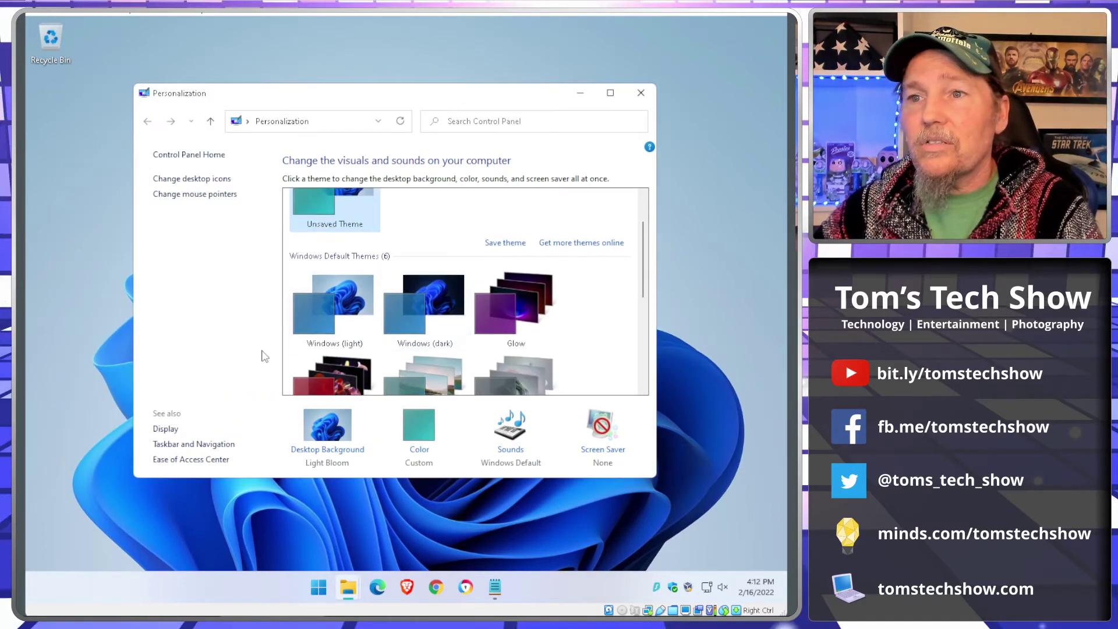
{"action": "scroll", "coordinate": [460, 373], "scroll_direction": "down", "scroll_amount": 2}
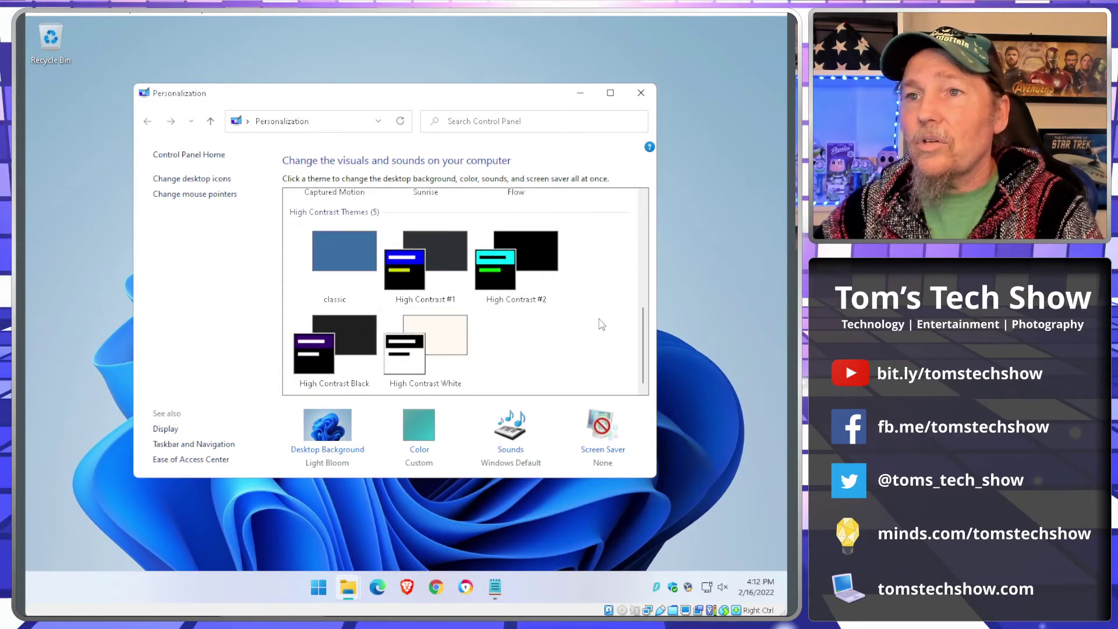
{"action": "scroll", "coordinate": [599, 323], "scroll_direction": "up", "scroll_amount": 2}
{"action": "scroll", "coordinate": [604, 333], "scroll_direction": "down", "scroll_amount": 1}
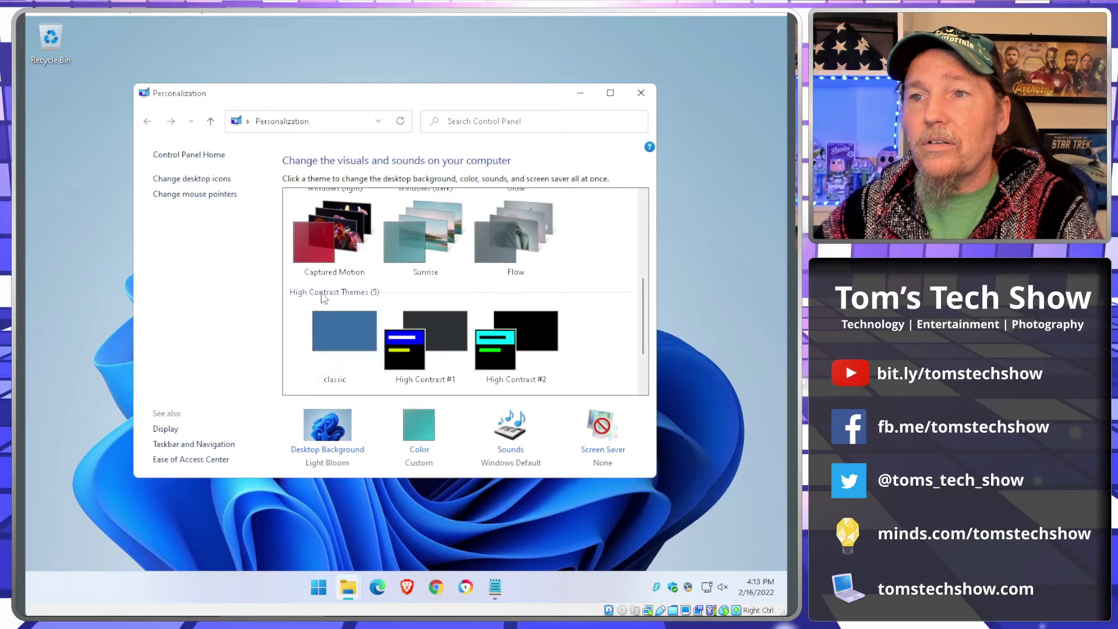
{"action": "scroll", "coordinate": [326, 305], "scroll_direction": "down", "scroll_amount": 2}
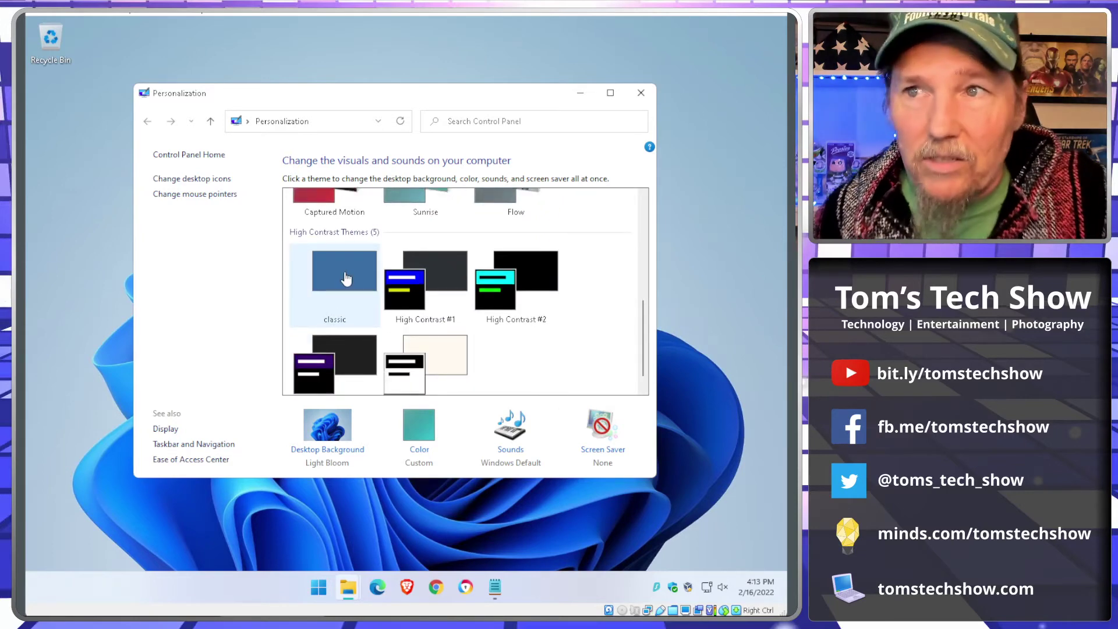
{"action": "left_click", "coordinate": [346, 280]}
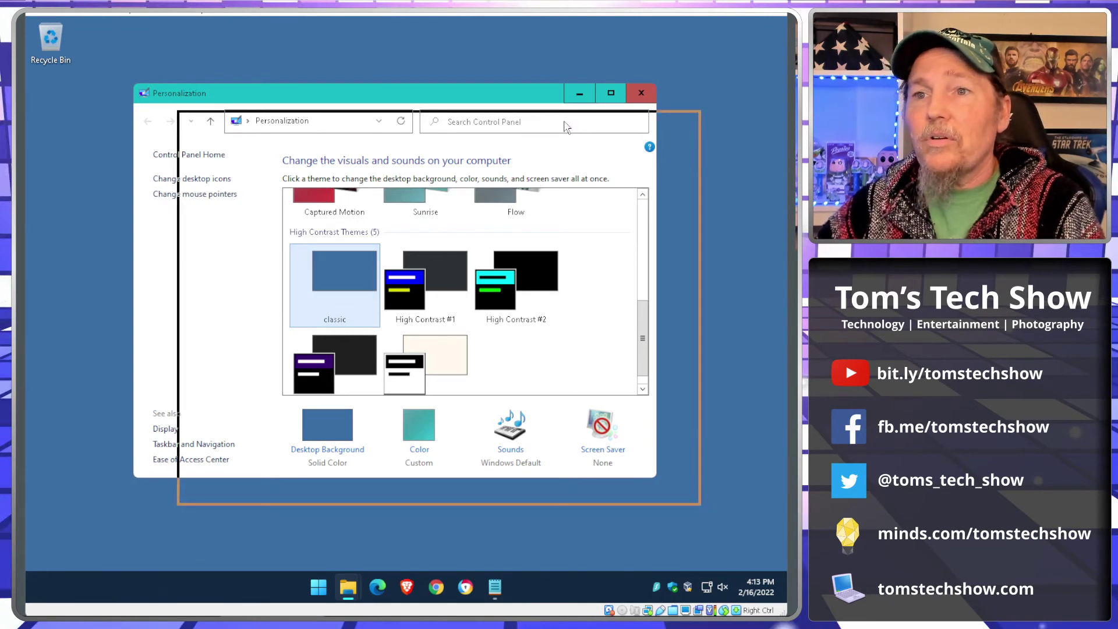
Step: Close Personalization, then preview the classic-styled Explorer window and Start menu before minimizing both
{"action": "left_click_drag", "start_coordinate": [521, 100], "coordinate": [566, 128]}
{"action": "left_click", "coordinate": [685, 121]}
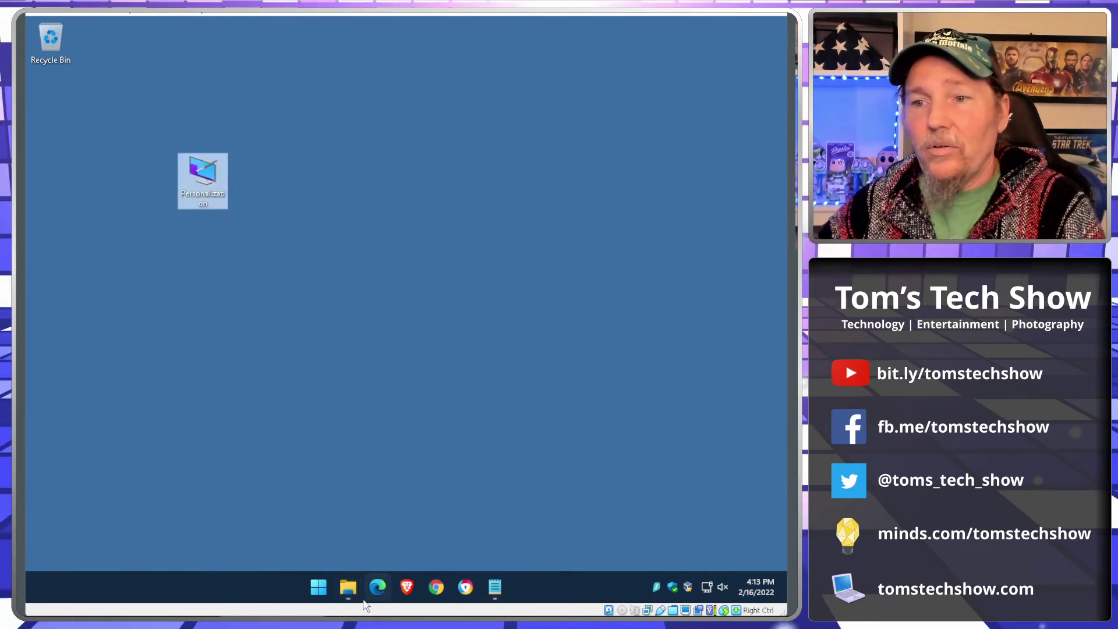
{"action": "left_click", "coordinate": [348, 587]}
{"action": "left_click_drag", "start_coordinate": [450, 169], "coordinate": [364, 174]}
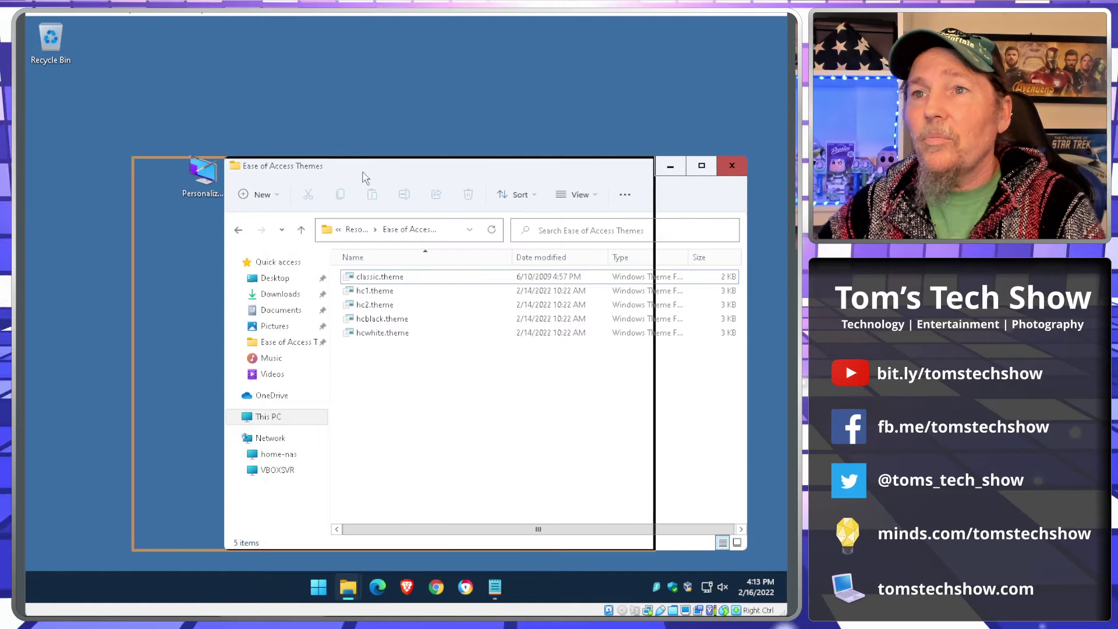
{"action": "left_click_drag", "start_coordinate": [464, 175], "coordinate": [516, 145]}
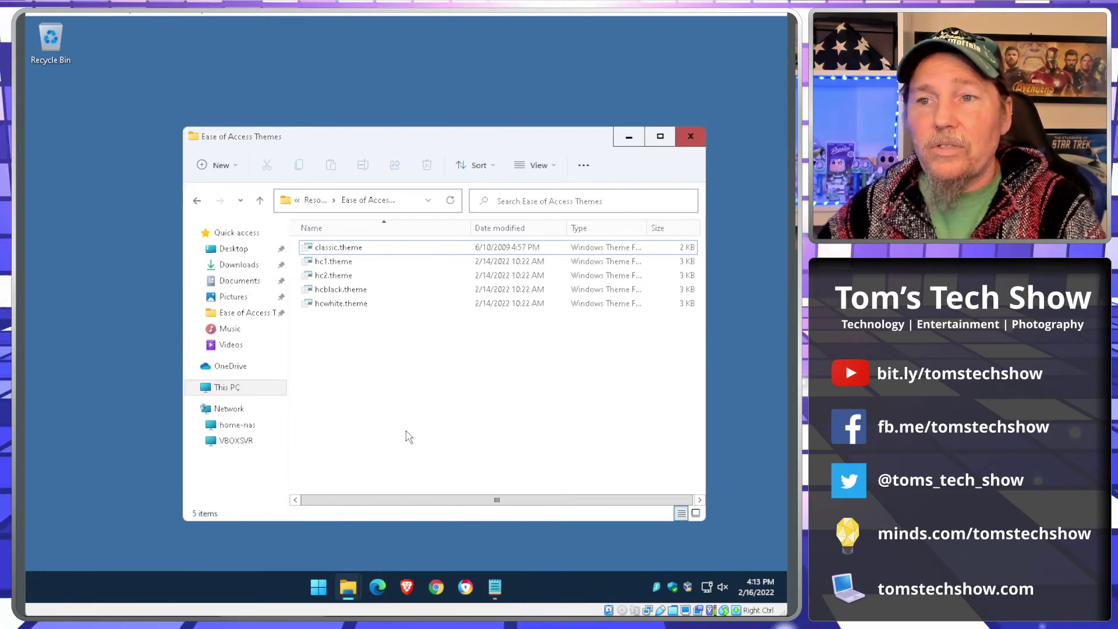
{"action": "left_click", "coordinate": [628, 140]}
{"action": "left_click", "coordinate": [318, 587]}
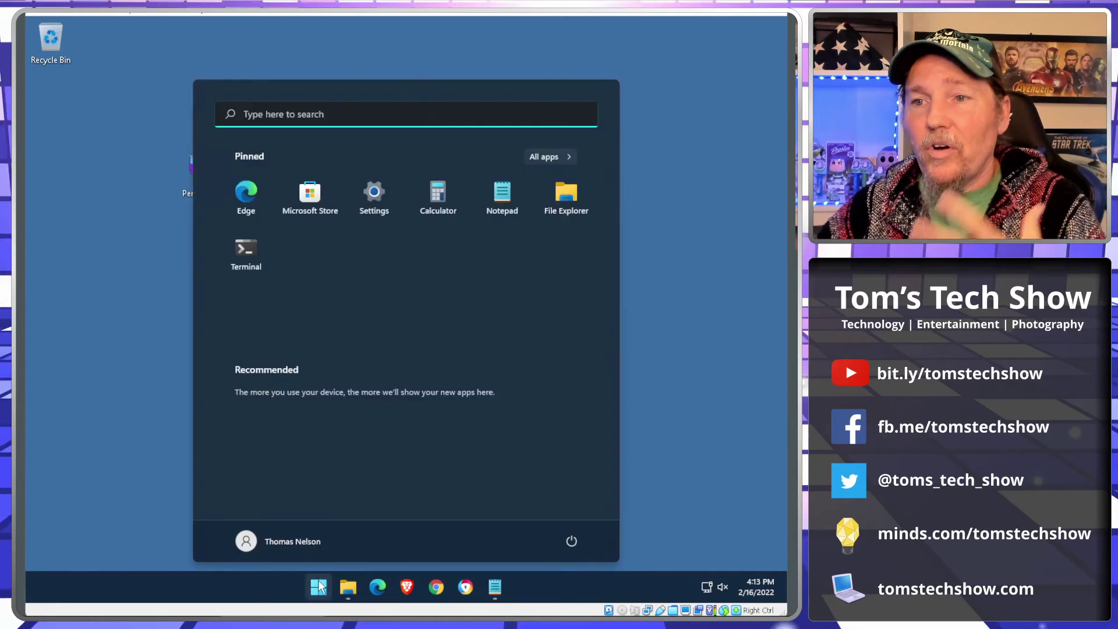
{"action": "left_click", "coordinate": [646, 331]}
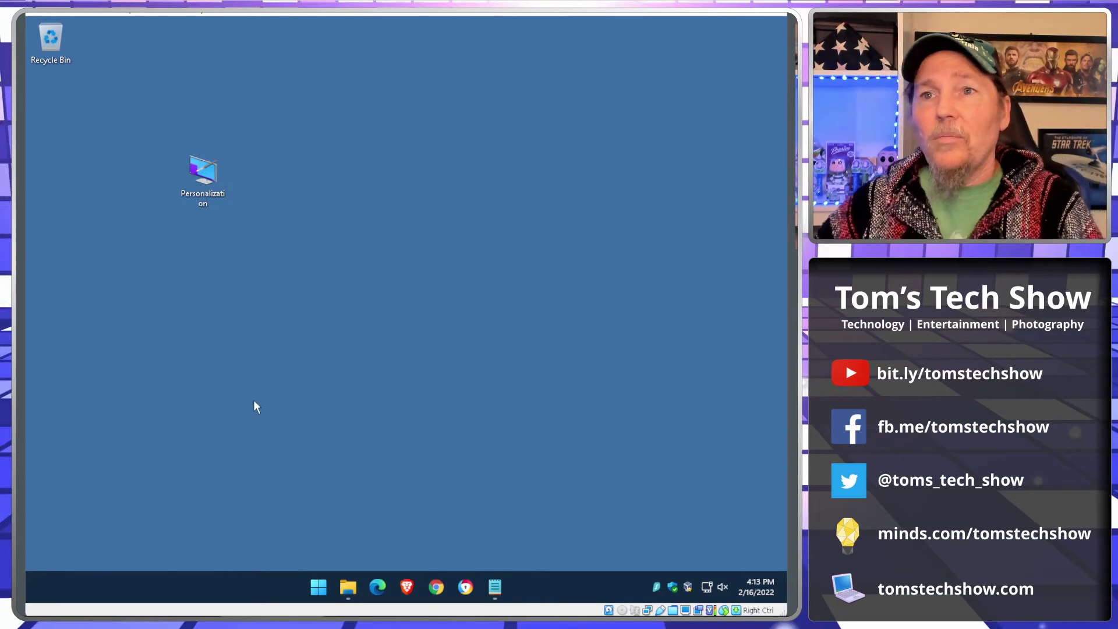
Step: Drag the Personalization desktop icon toward the centre of the blue desktop
{"action": "left_click_drag", "start_coordinate": [203, 174], "coordinate": [356, 242]}
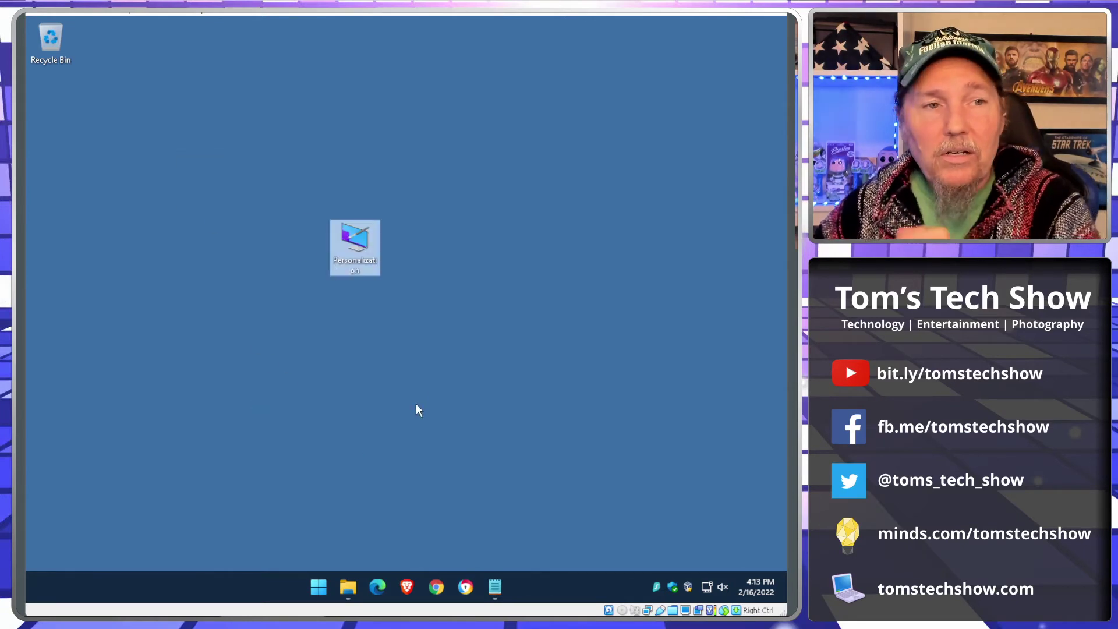